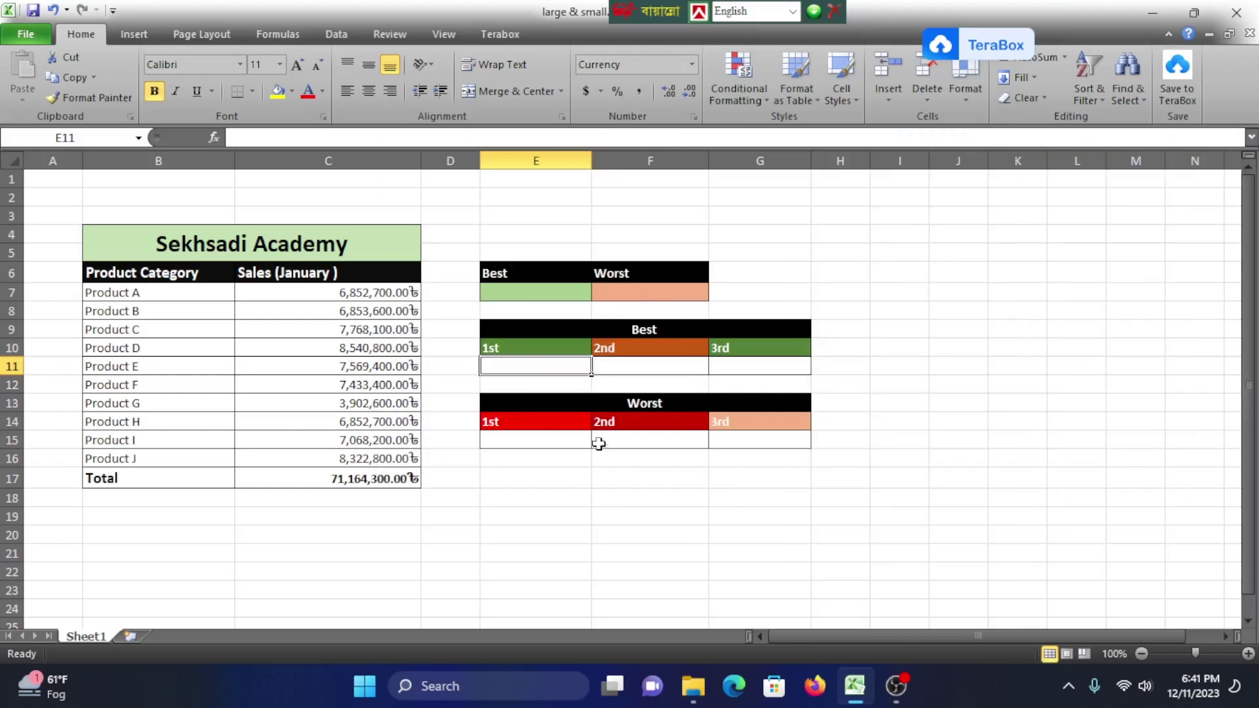
pyautogui.click(639, 440)
pyautogui.click(763, 441)
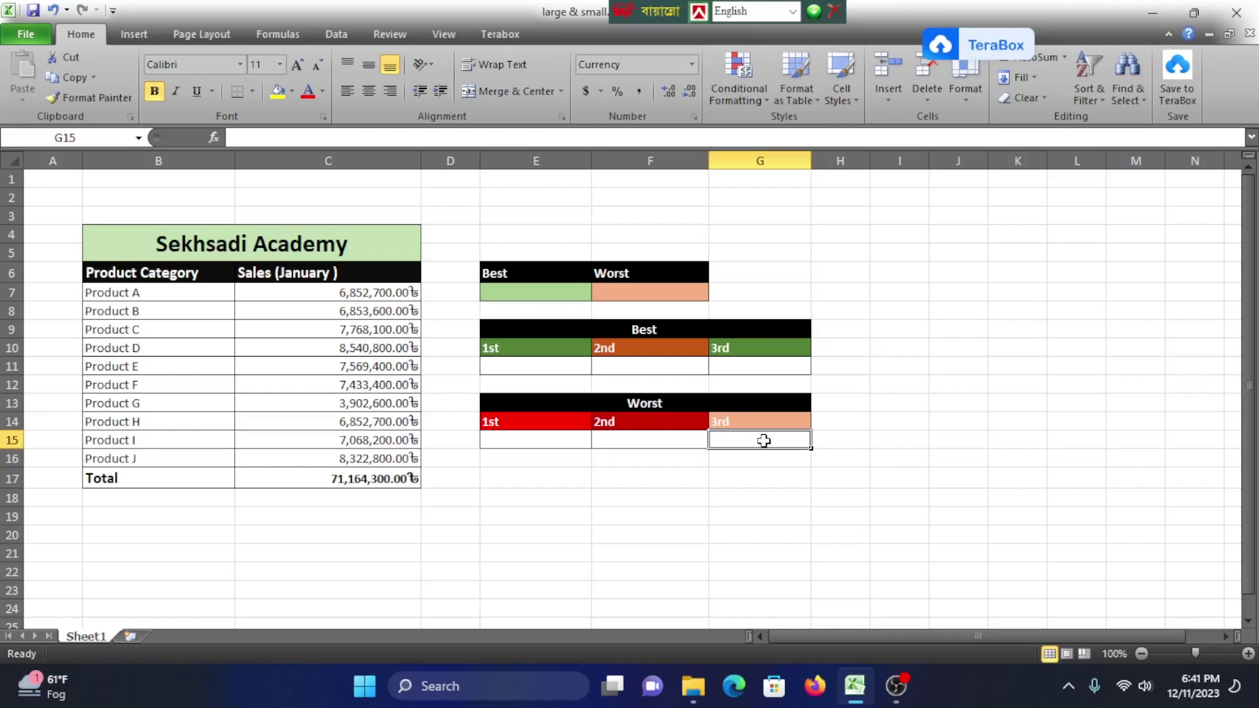
pyautogui.click(669, 459)
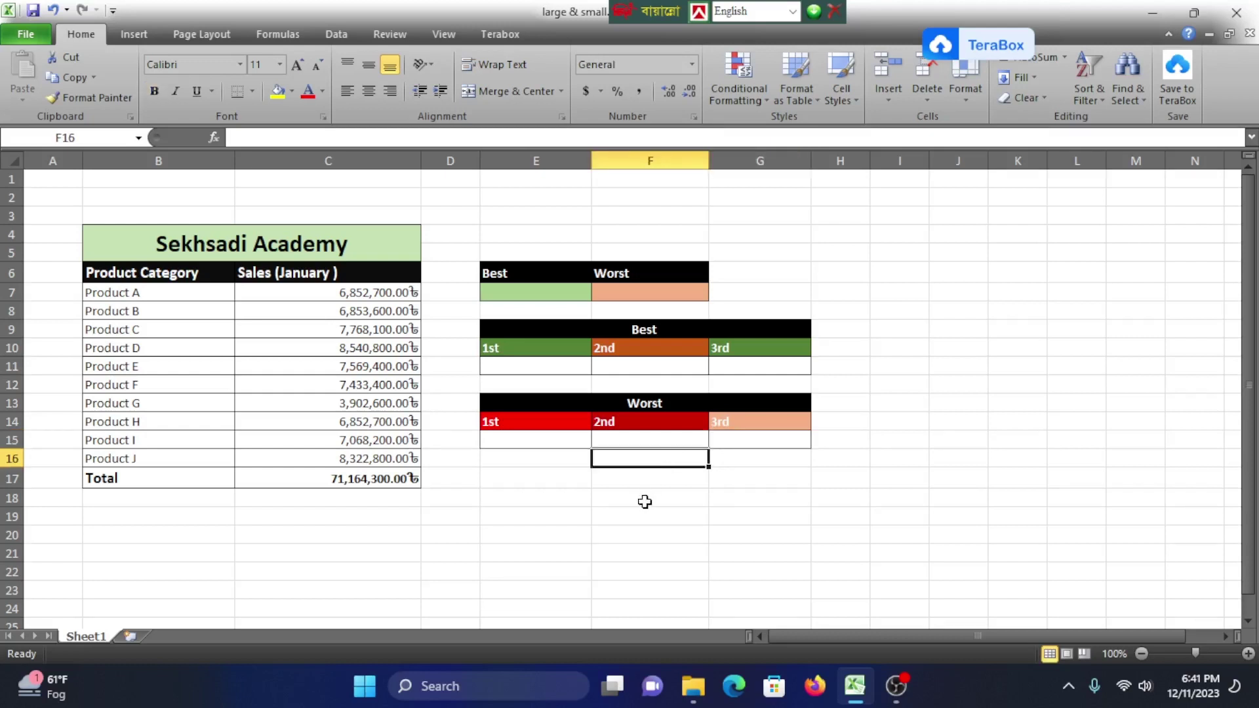
pyautogui.click(640, 537)
pyautogui.click(533, 474)
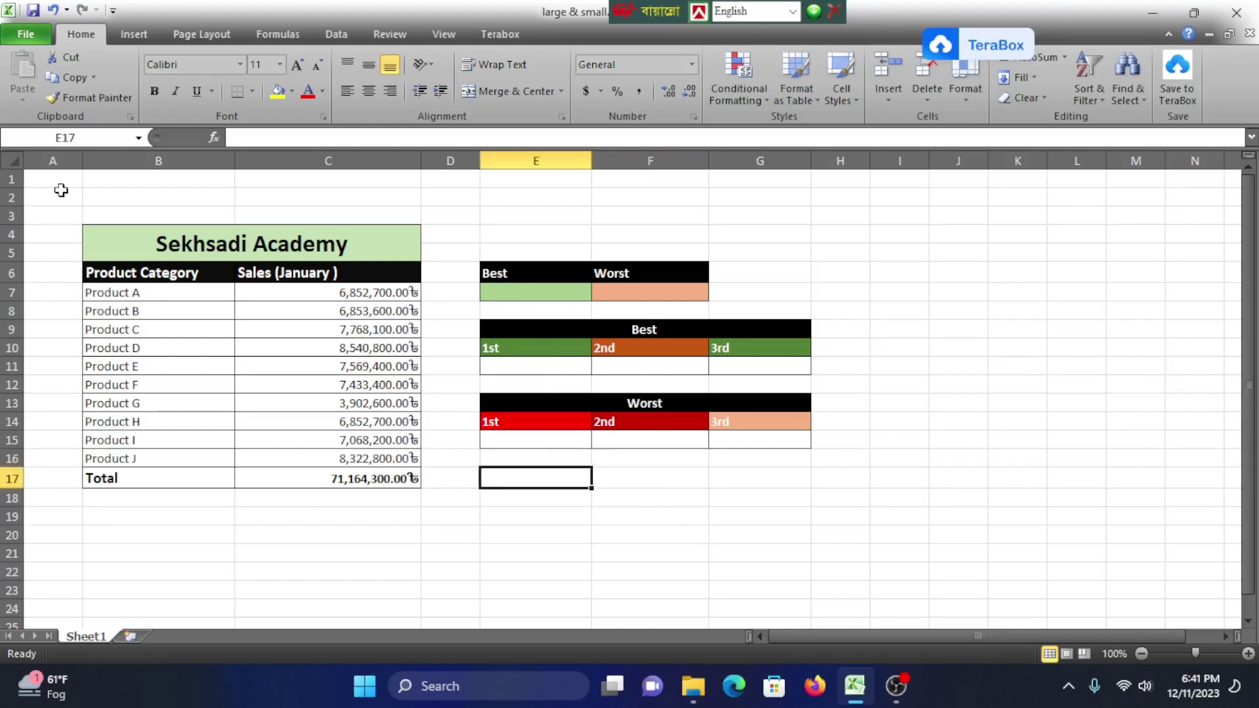
pyautogui.moveTo(61, 190); pyautogui.dragTo(351, 523)
pyautogui.click(458, 552)
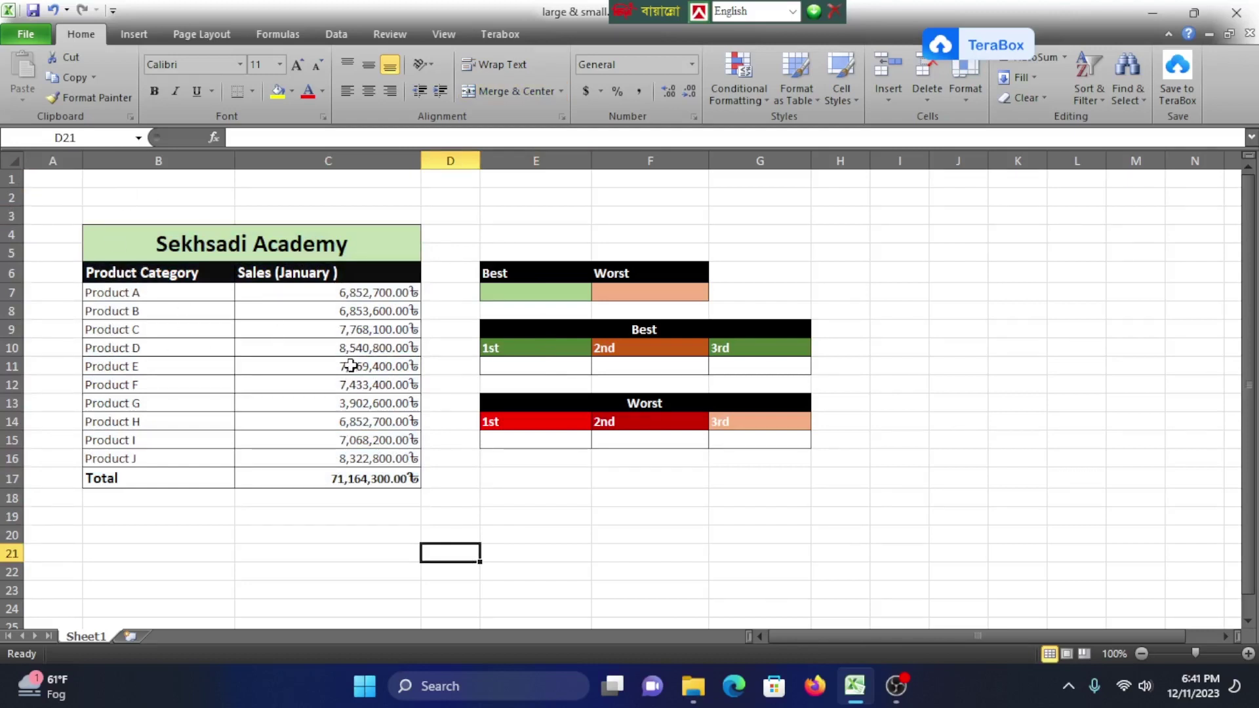
pyautogui.click(564, 533)
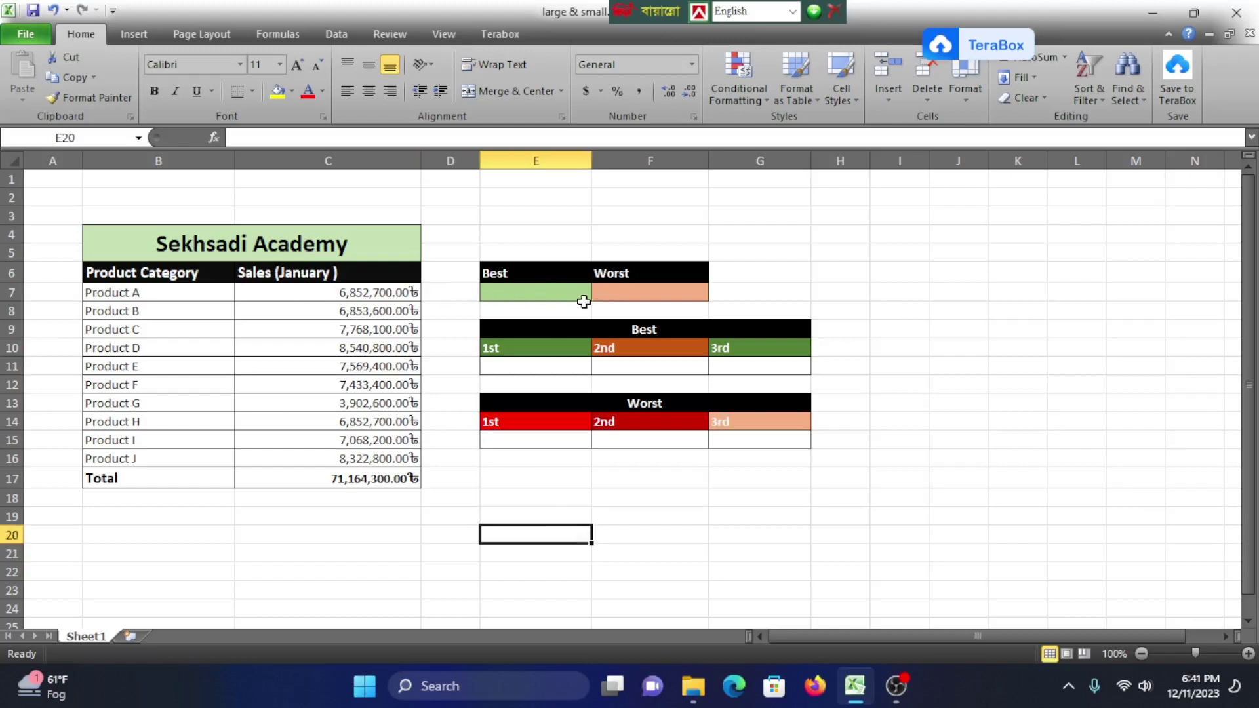
# Enter =MAX(C7:C16) in cell E7 under Best to return the highest January sales figure
pyautogui.click(541, 295)
pyautogui.write('=')
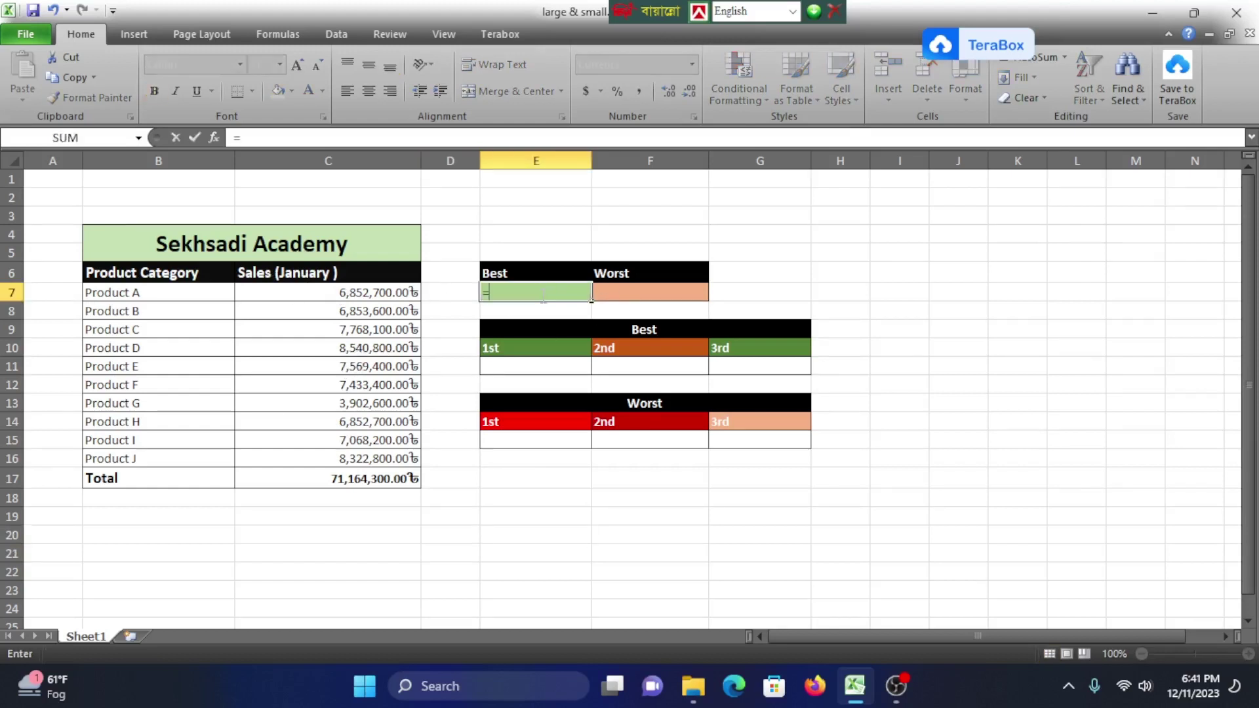
pyautogui.write('max')
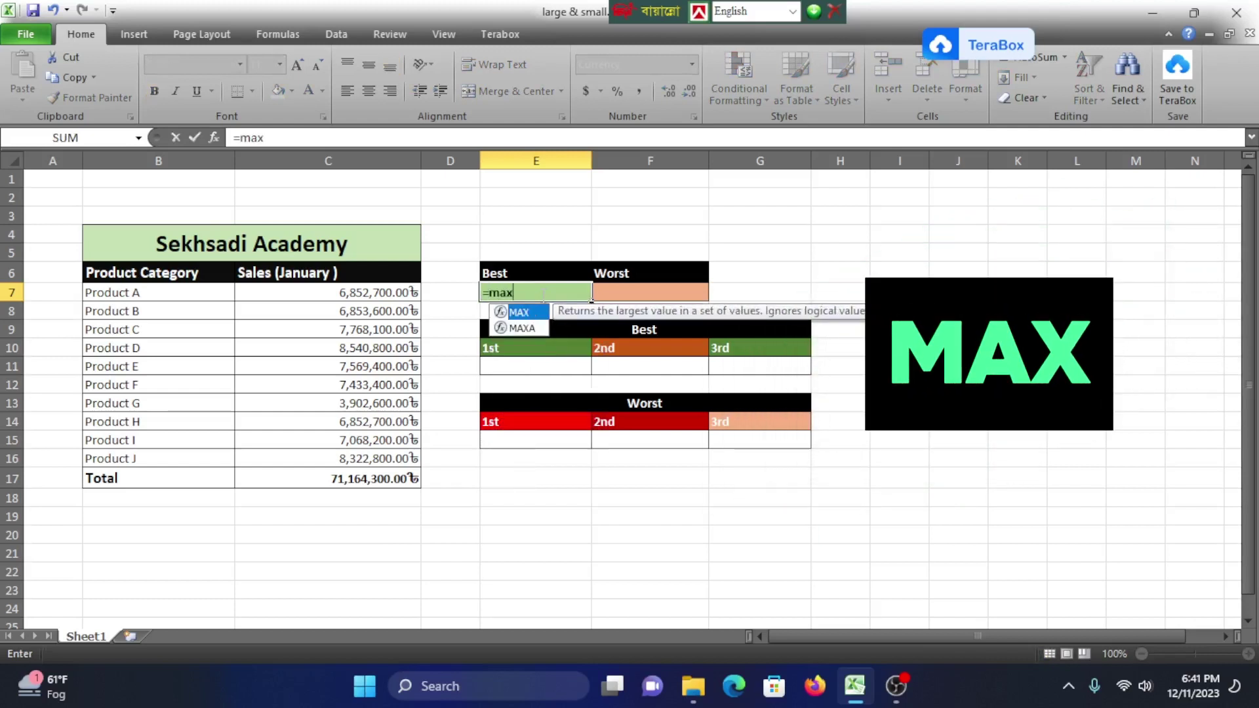
pyautogui.press('Tab')
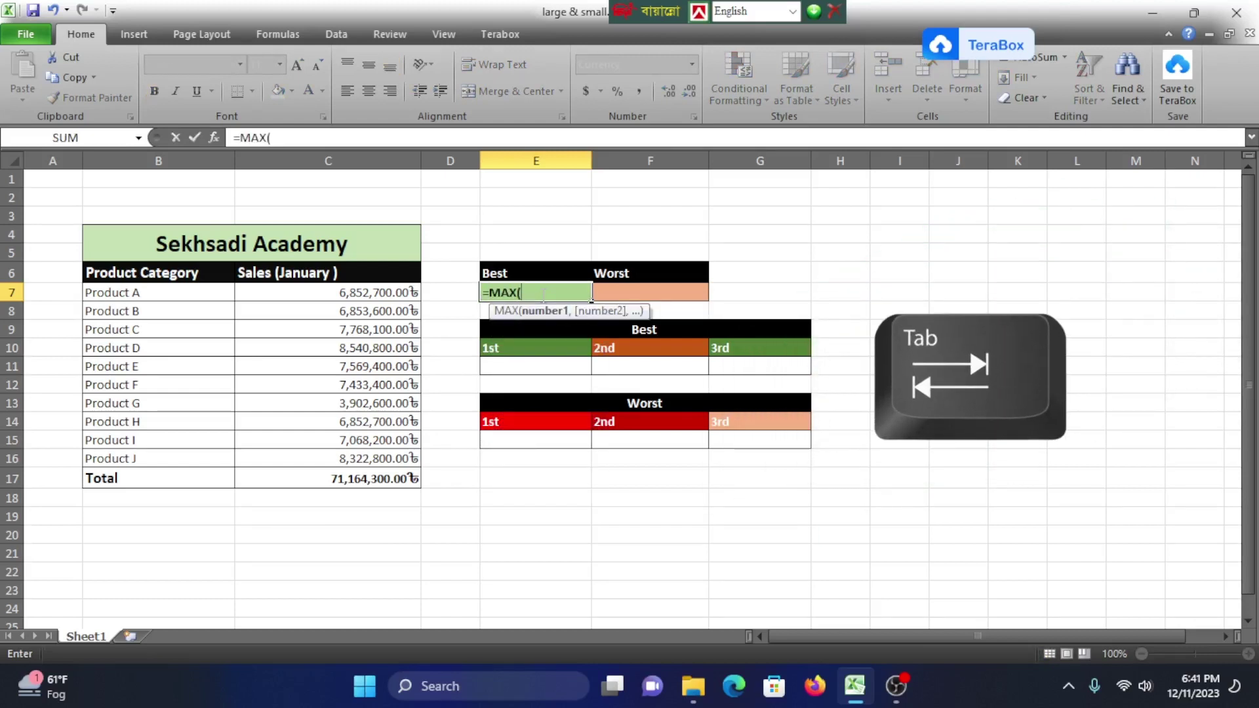
pyautogui.moveTo(388, 291); pyautogui.dragTo(372, 459)
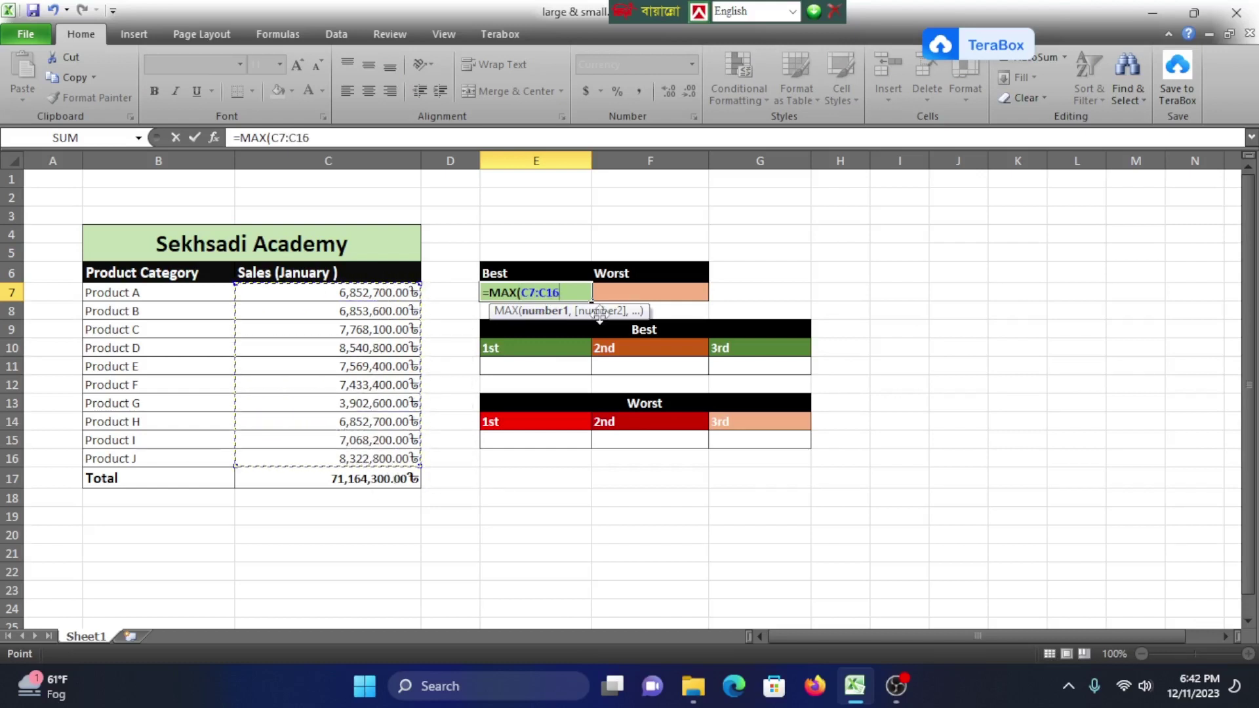
pyautogui.write(')')
pyautogui.press('Return')
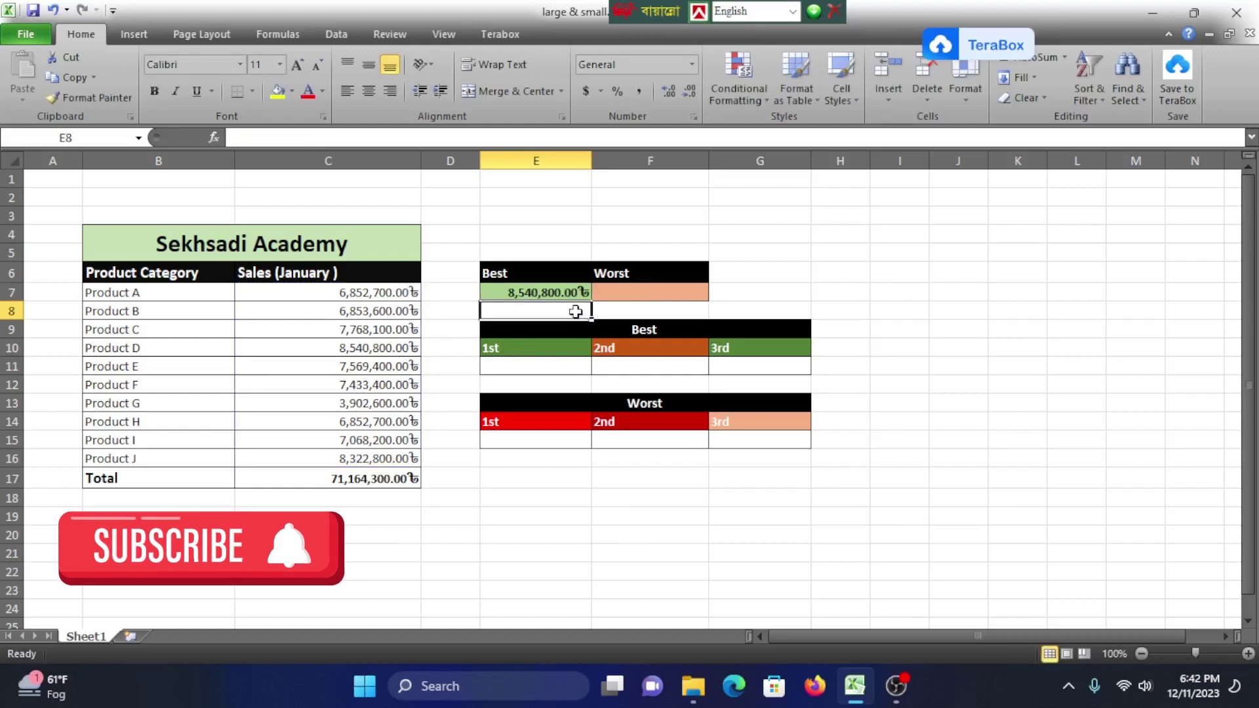
pyautogui.click(574, 290)
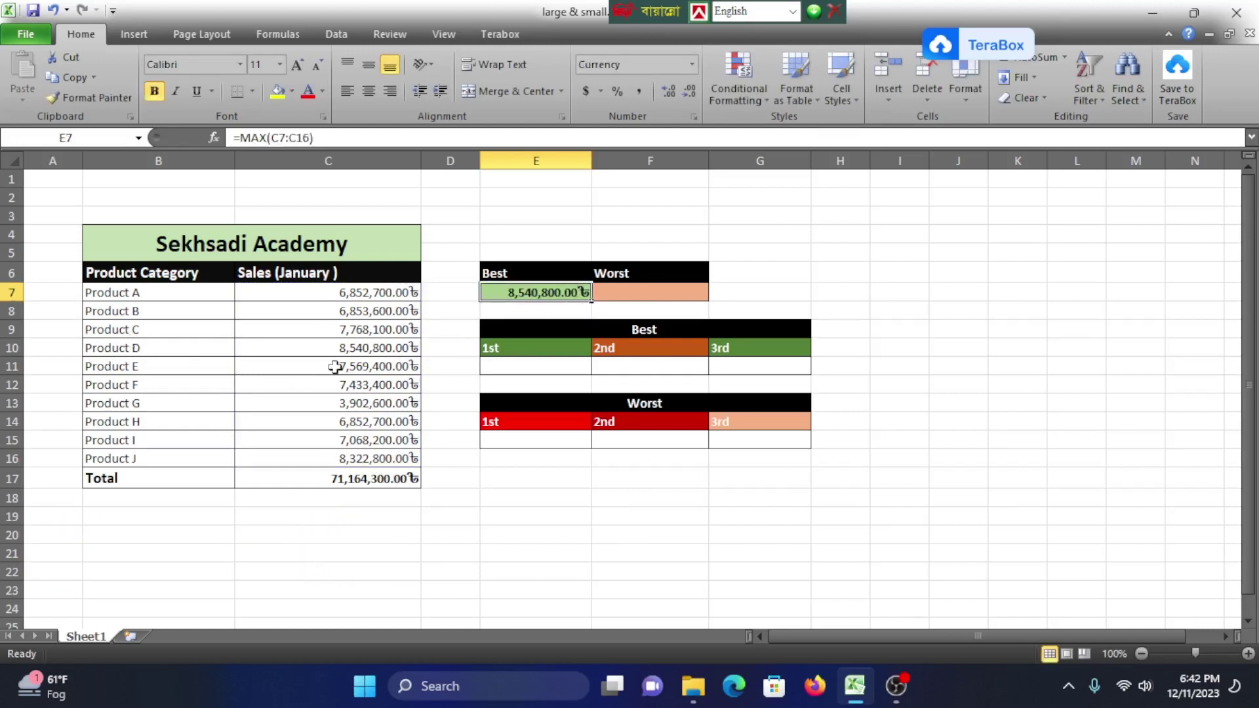
# Enter =MIN(C7:C16) in cell F7 under Worst to return the lowest January sales figure
pyautogui.click(641, 289)
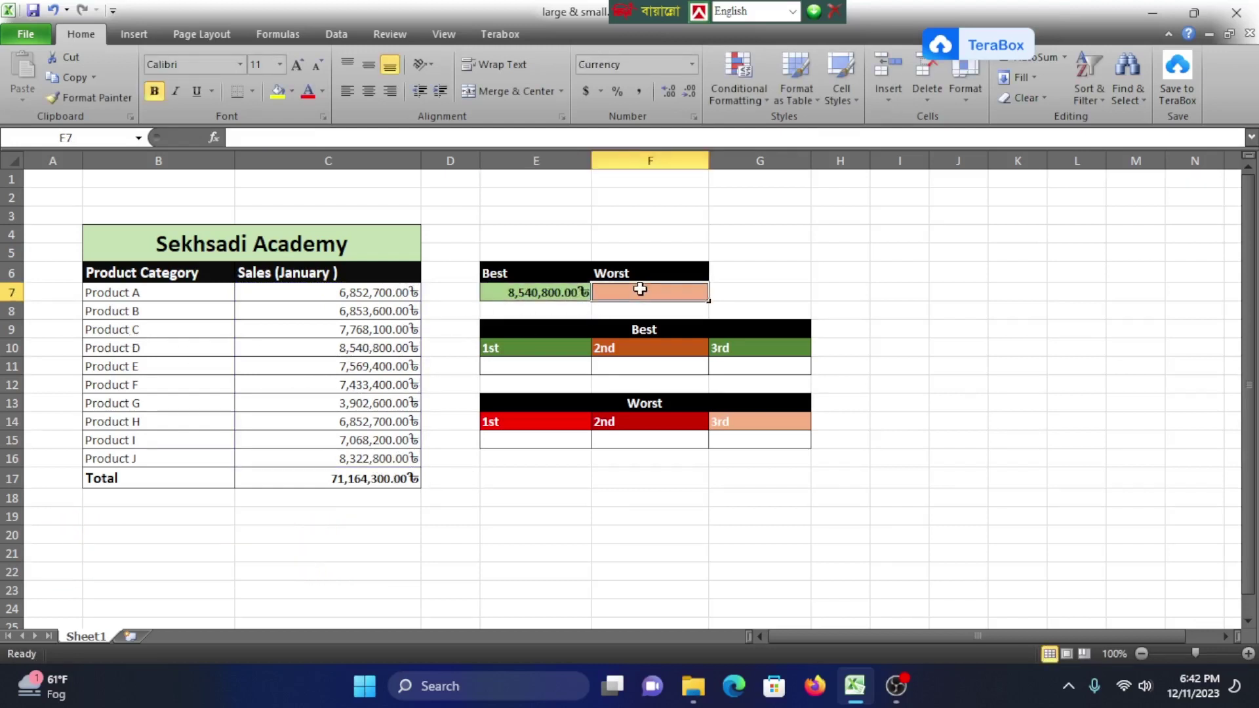
pyautogui.write('=min')
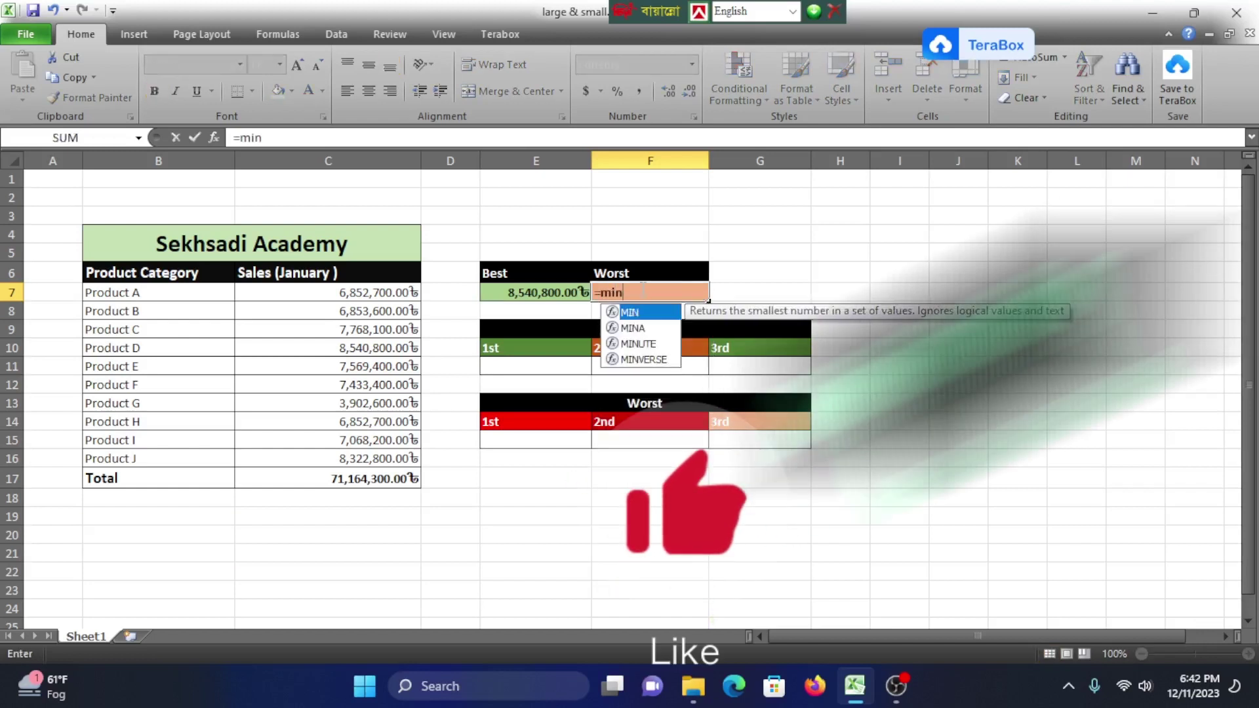
pyautogui.press('Tab')
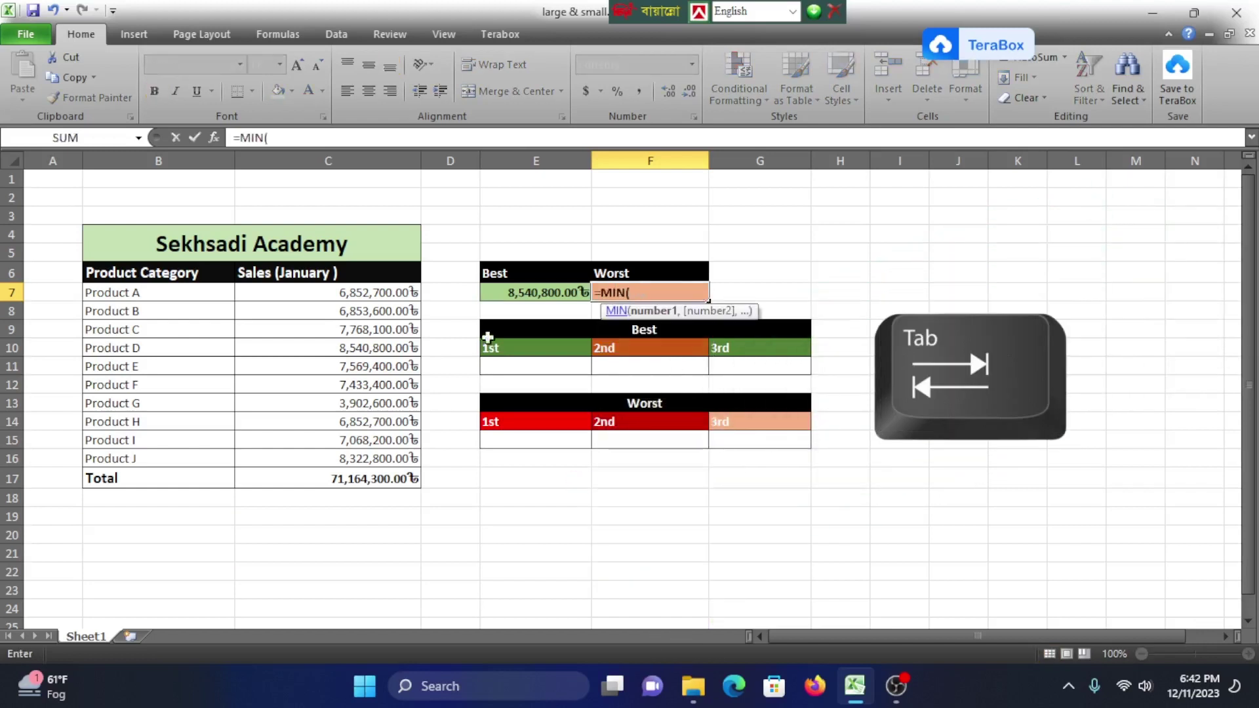
pyautogui.moveTo(335, 300); pyautogui.dragTo(394, 460)
pyautogui.write(')')
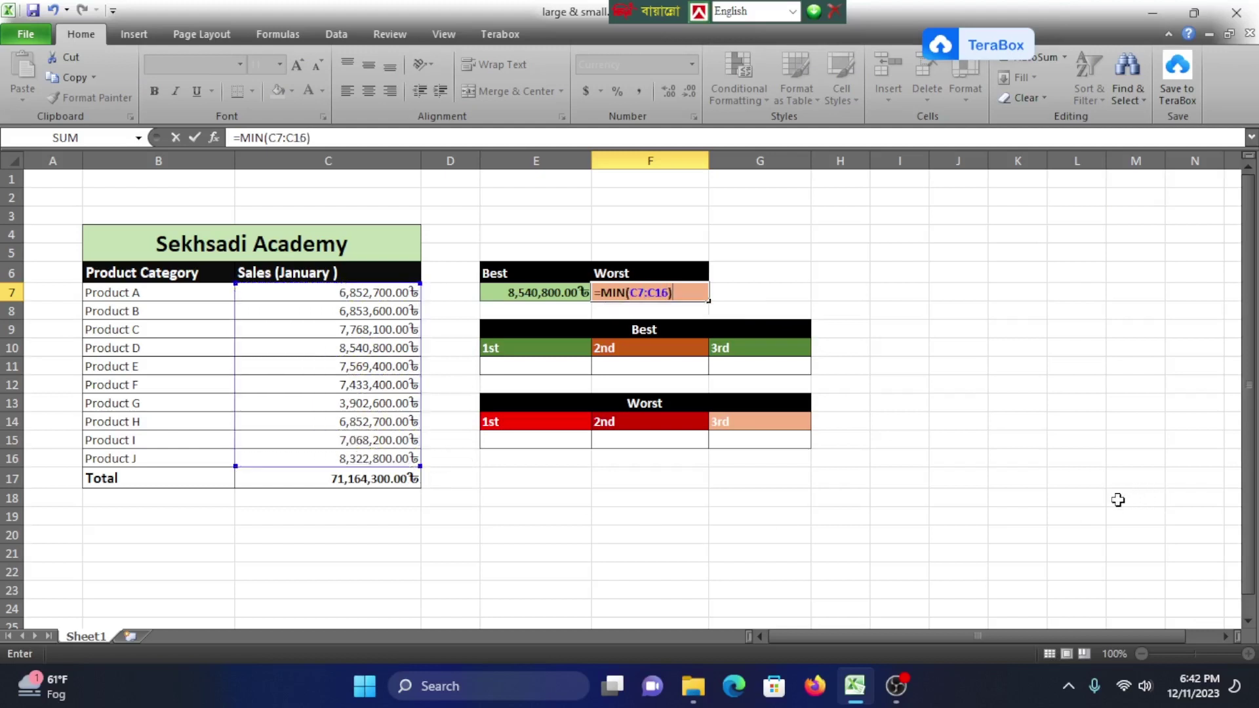
pyautogui.press('Return')
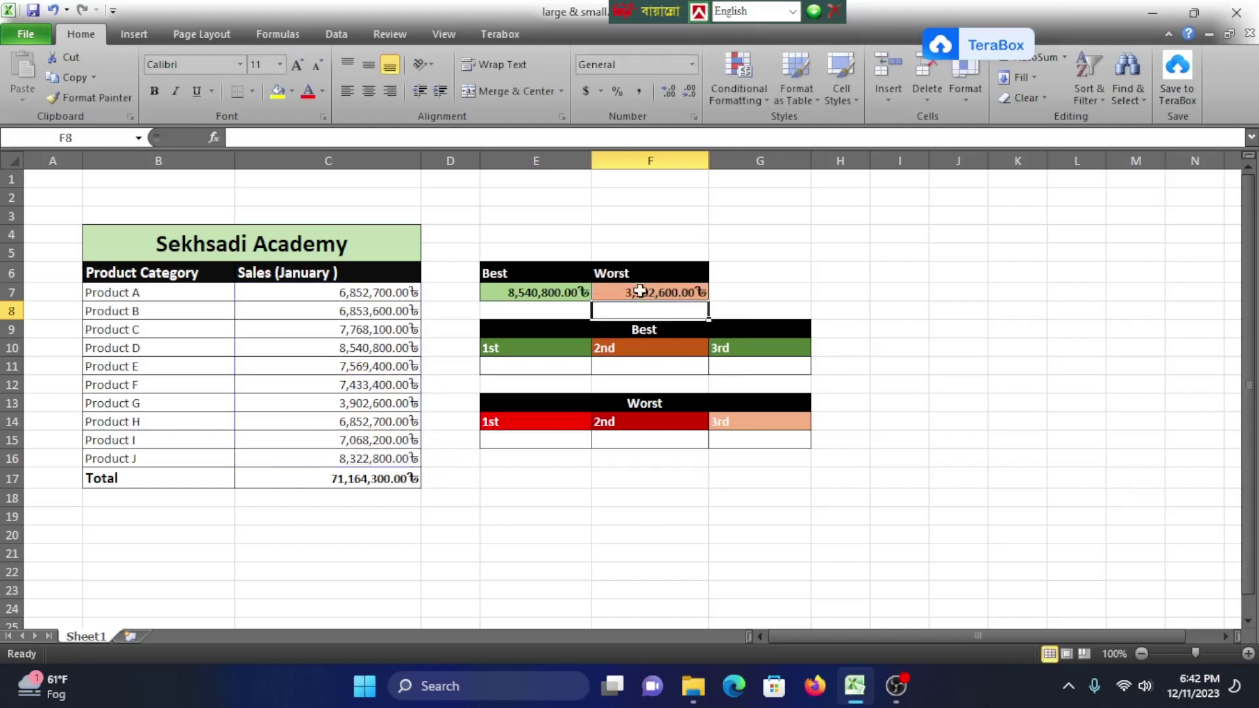
pyautogui.click(563, 295)
pyautogui.click(623, 291)
pyautogui.click(829, 278)
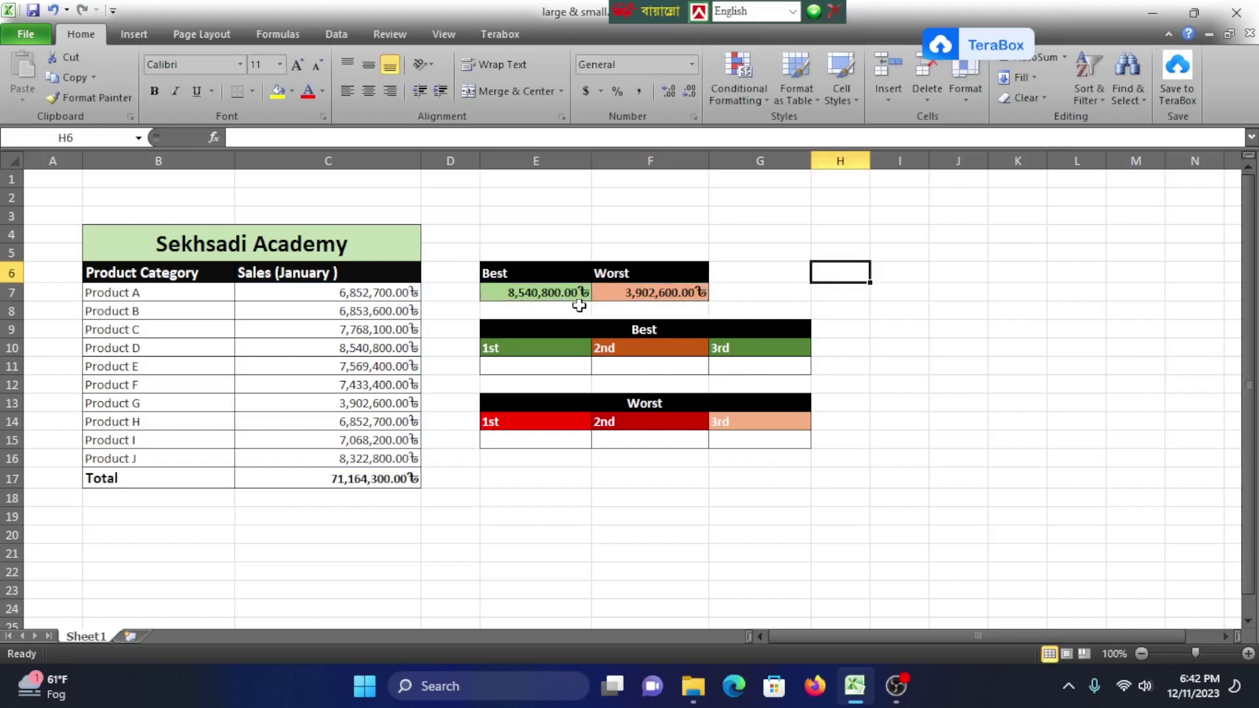
pyautogui.click(577, 296)
pyautogui.click(650, 295)
pyautogui.click(556, 365)
pyautogui.click(632, 365)
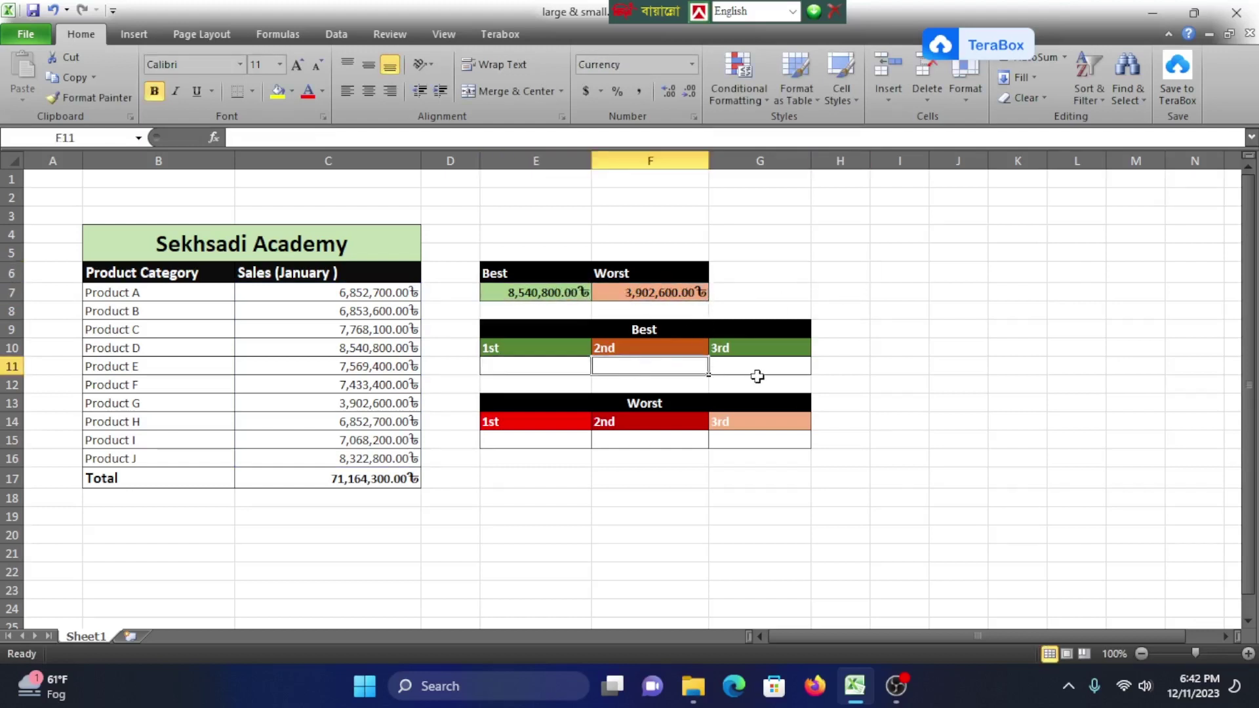
pyautogui.click(760, 370)
pyautogui.click(570, 295)
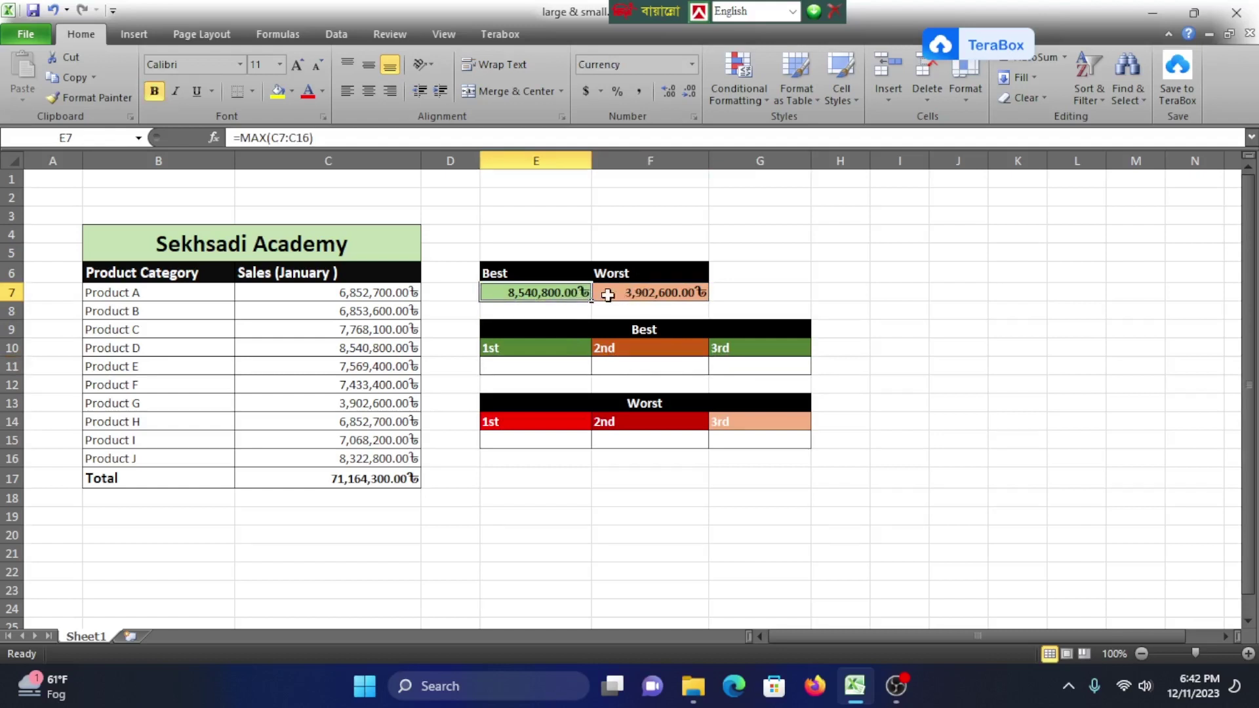
pyautogui.click(533, 369)
pyautogui.click(643, 361)
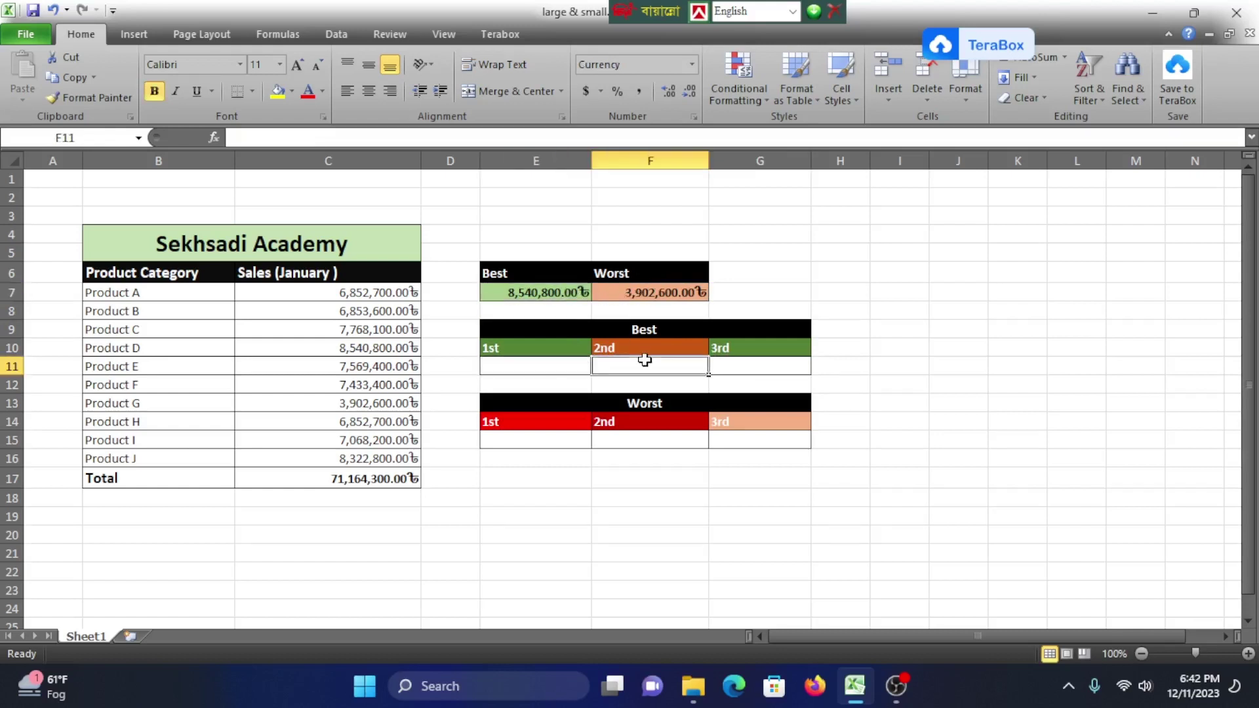
pyautogui.click(722, 368)
pyautogui.click(559, 367)
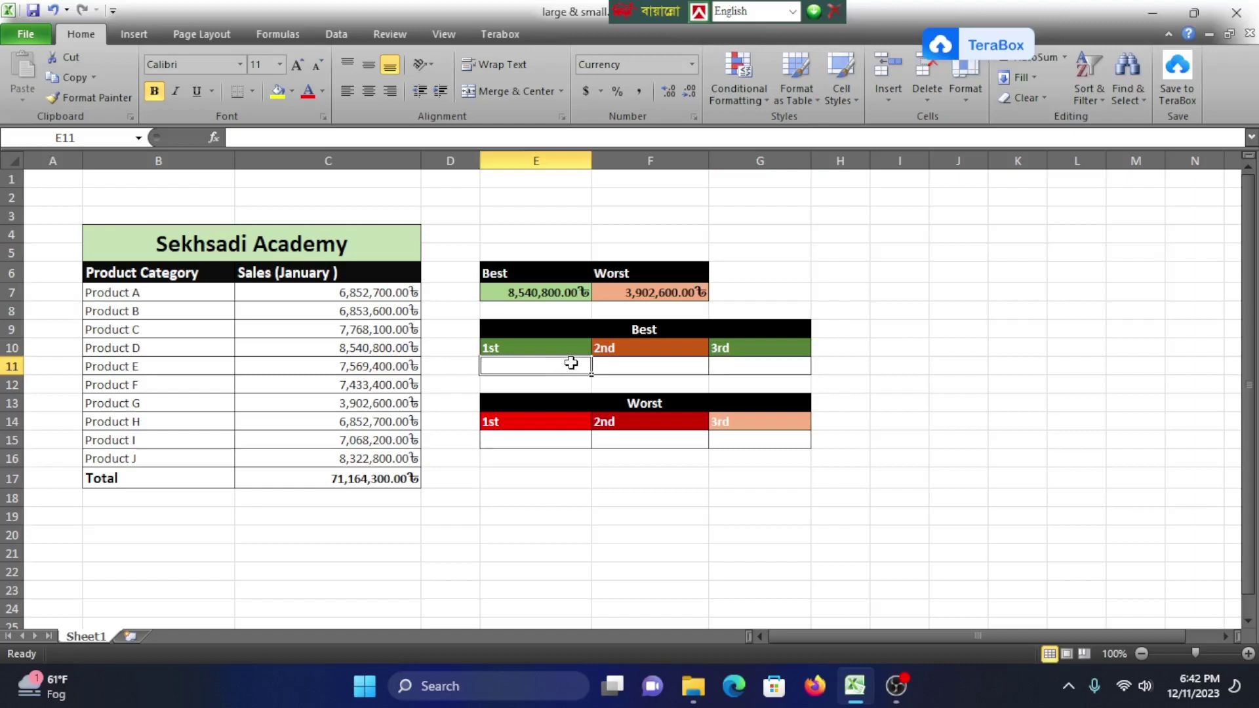
pyautogui.click(648, 366)
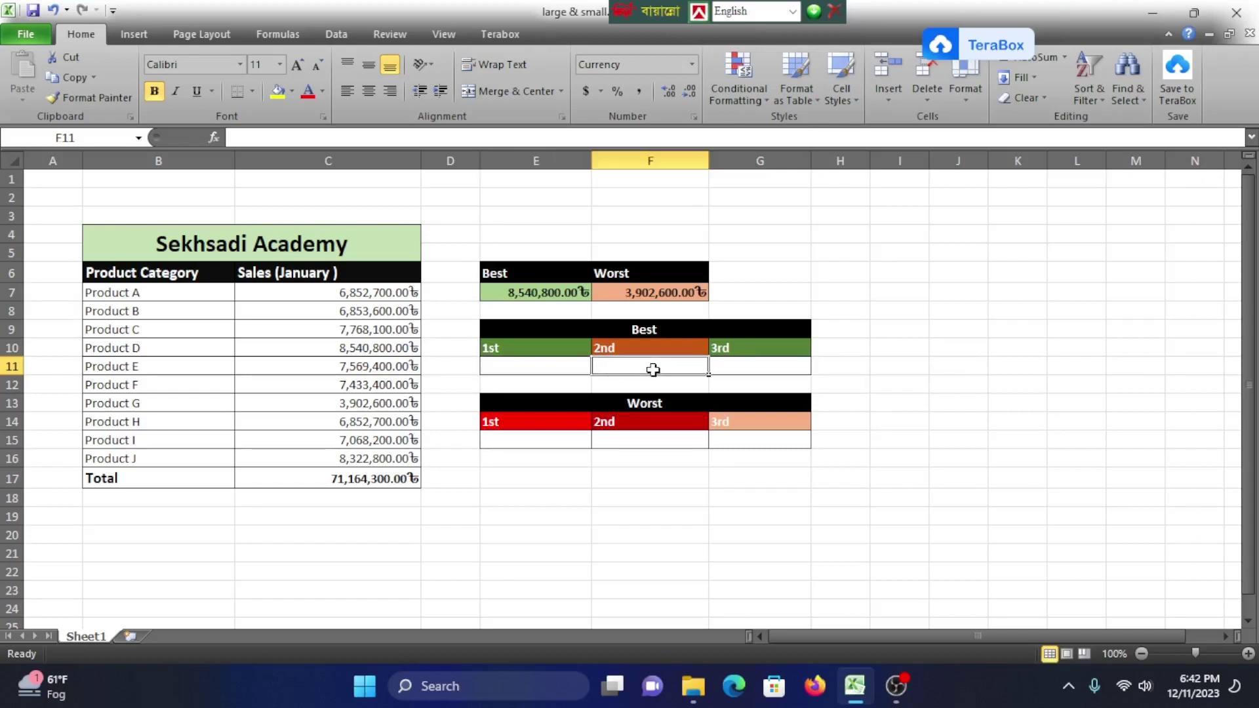
# Enter =LARGE(C7:C16,1) in cell E11 to return the 1st best sales figure
pyautogui.click(538, 367)
pyautogui.write('=lar')
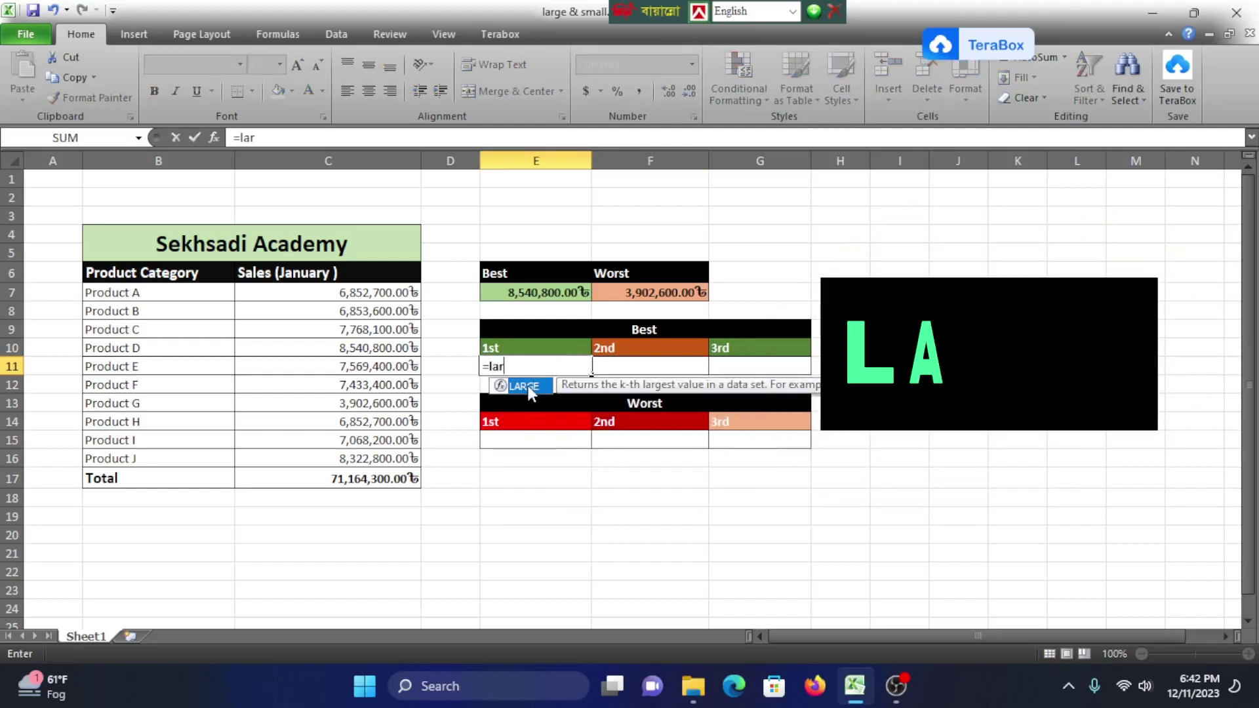
pyautogui.press('Tab')
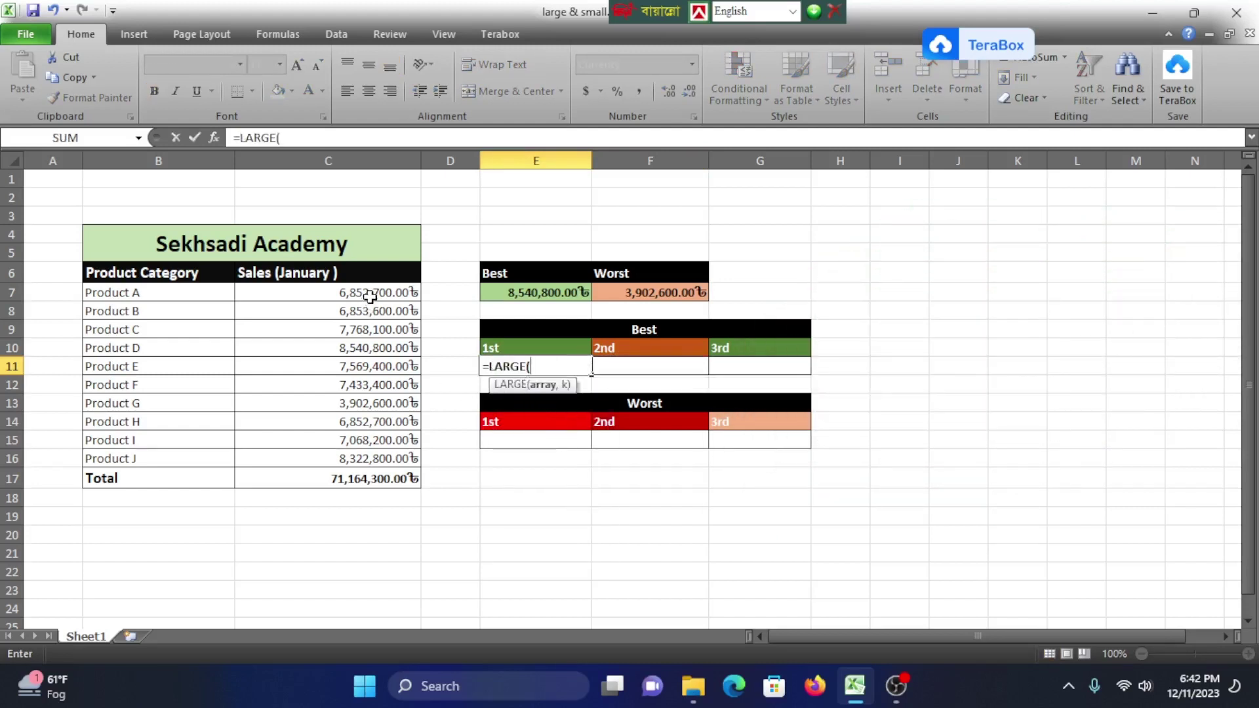
pyautogui.moveTo(365, 292); pyautogui.dragTo(376, 457)
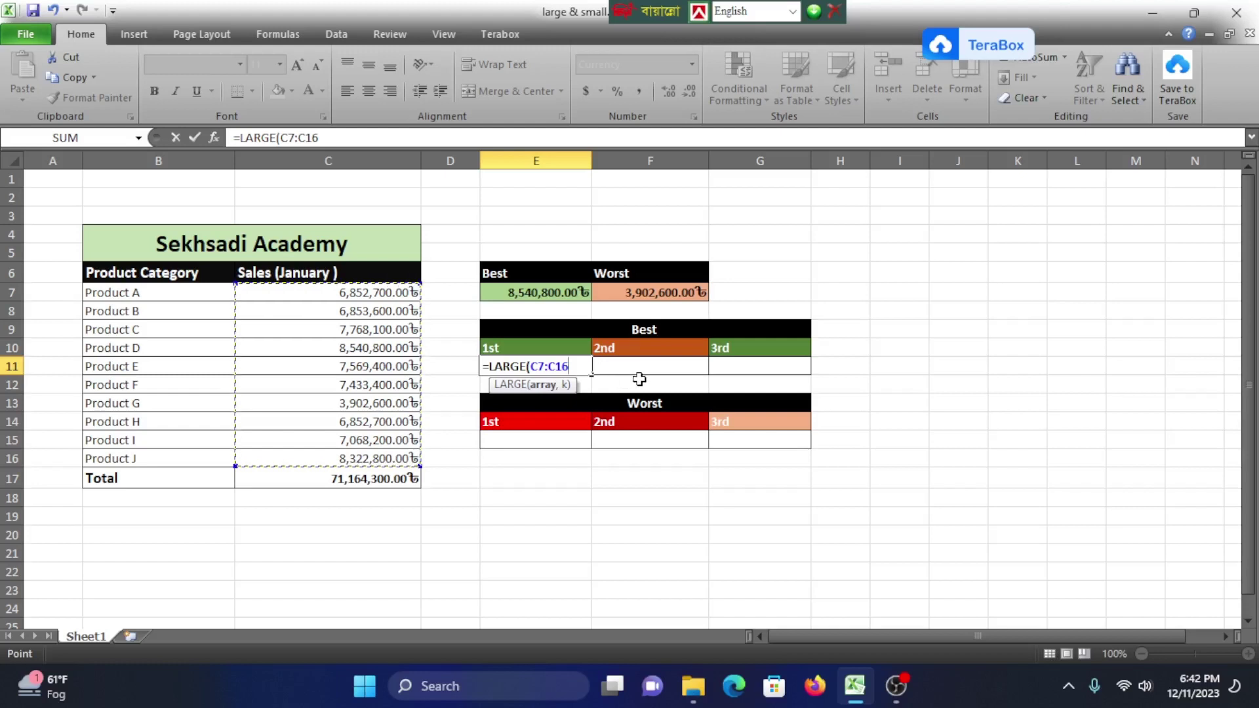
pyautogui.write(',')
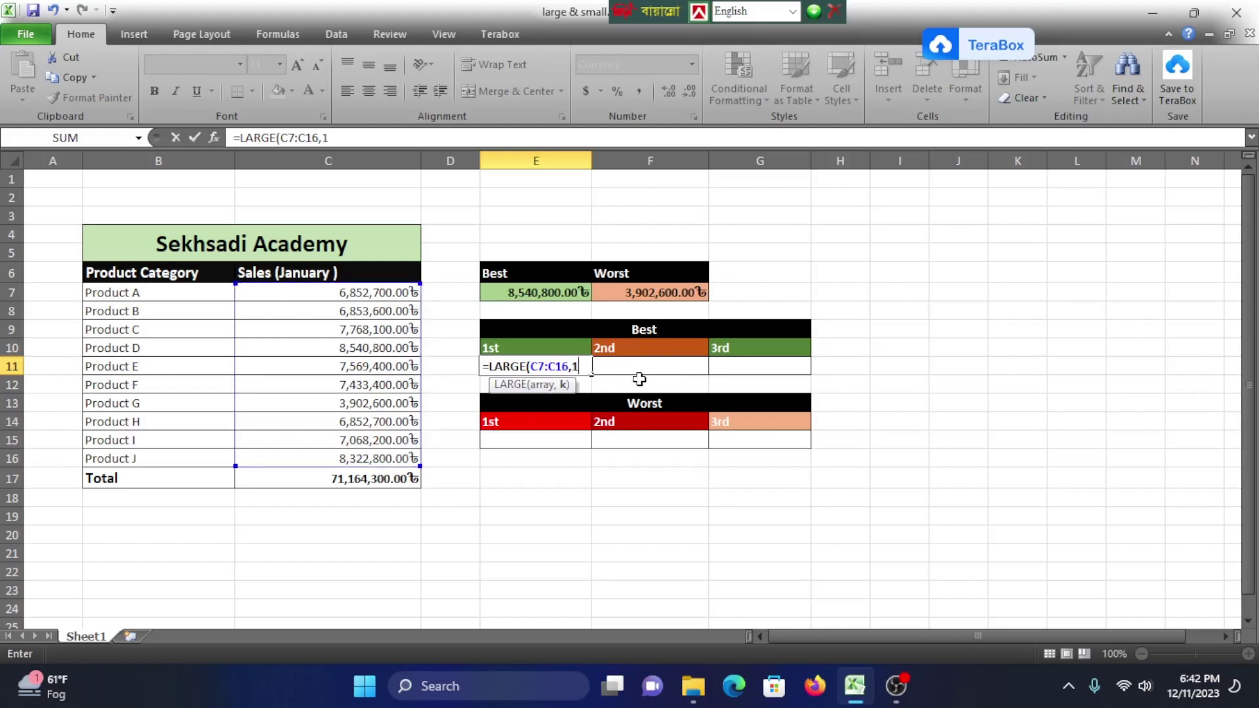
pyautogui.write('1)')
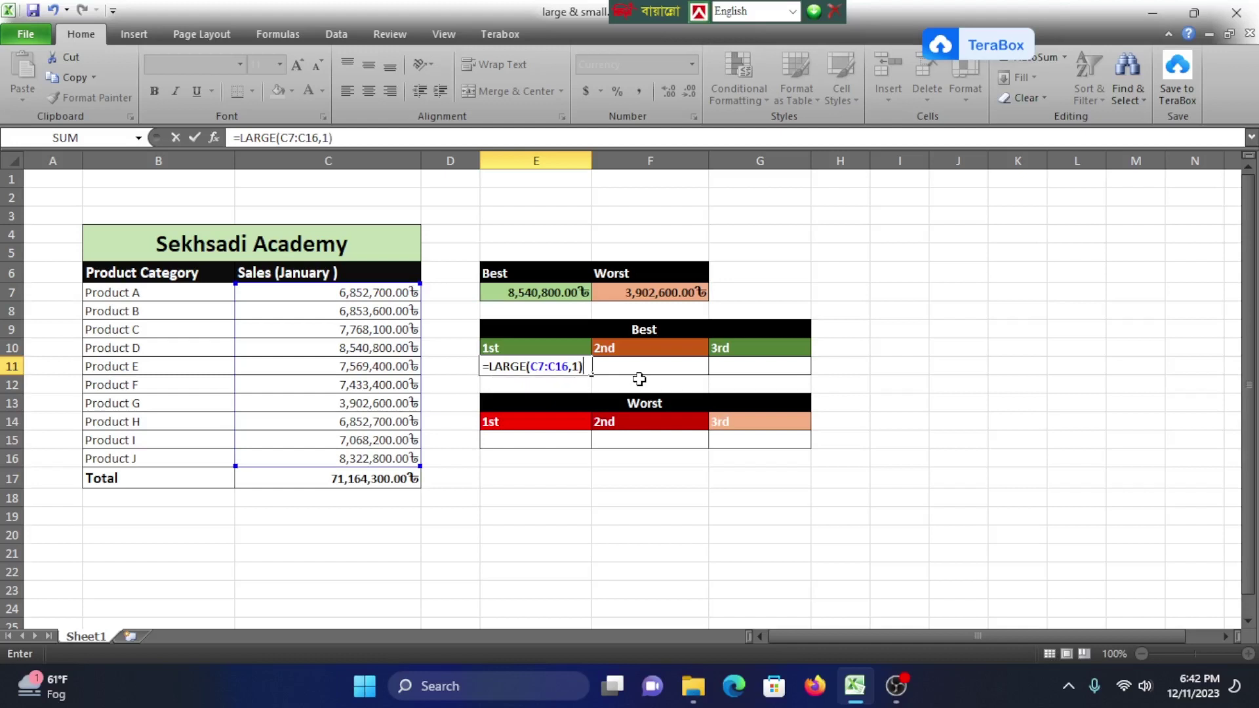
pyautogui.press('Return')
pyautogui.click(523, 366)
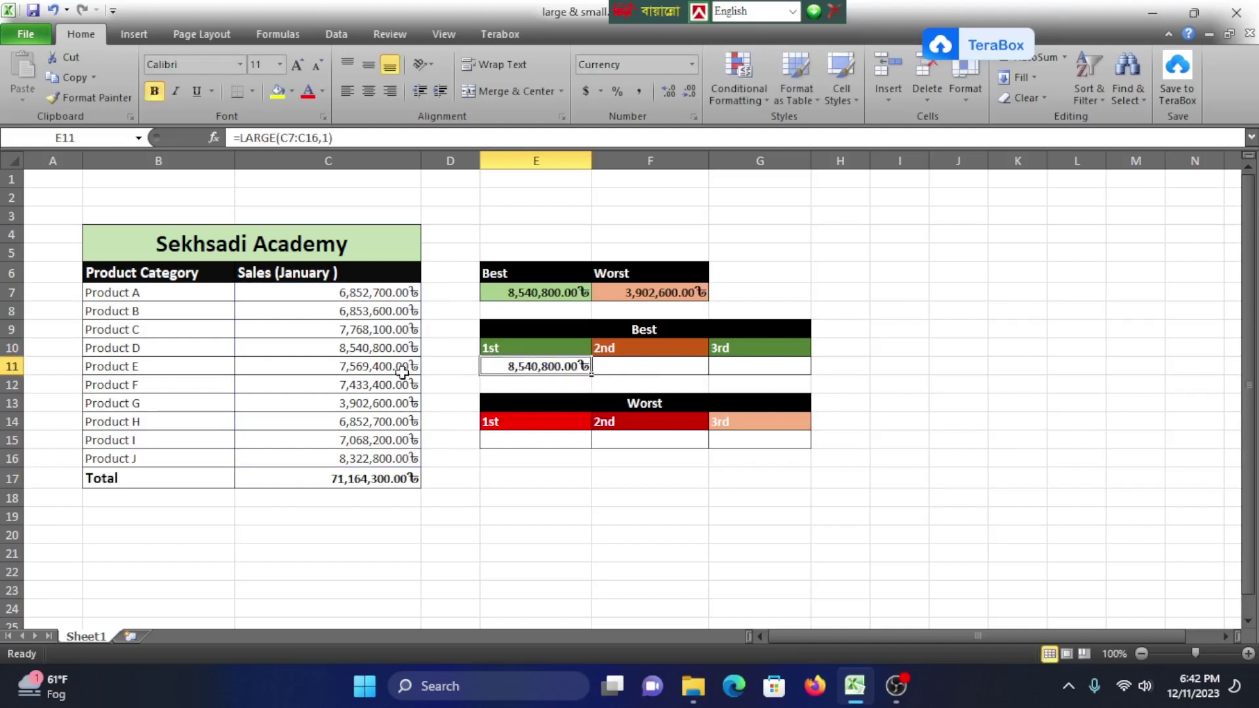
# Enter =LARGE(C7:C16,2) in cell F11 to return the 2nd best sales figure
pyautogui.click(656, 371)
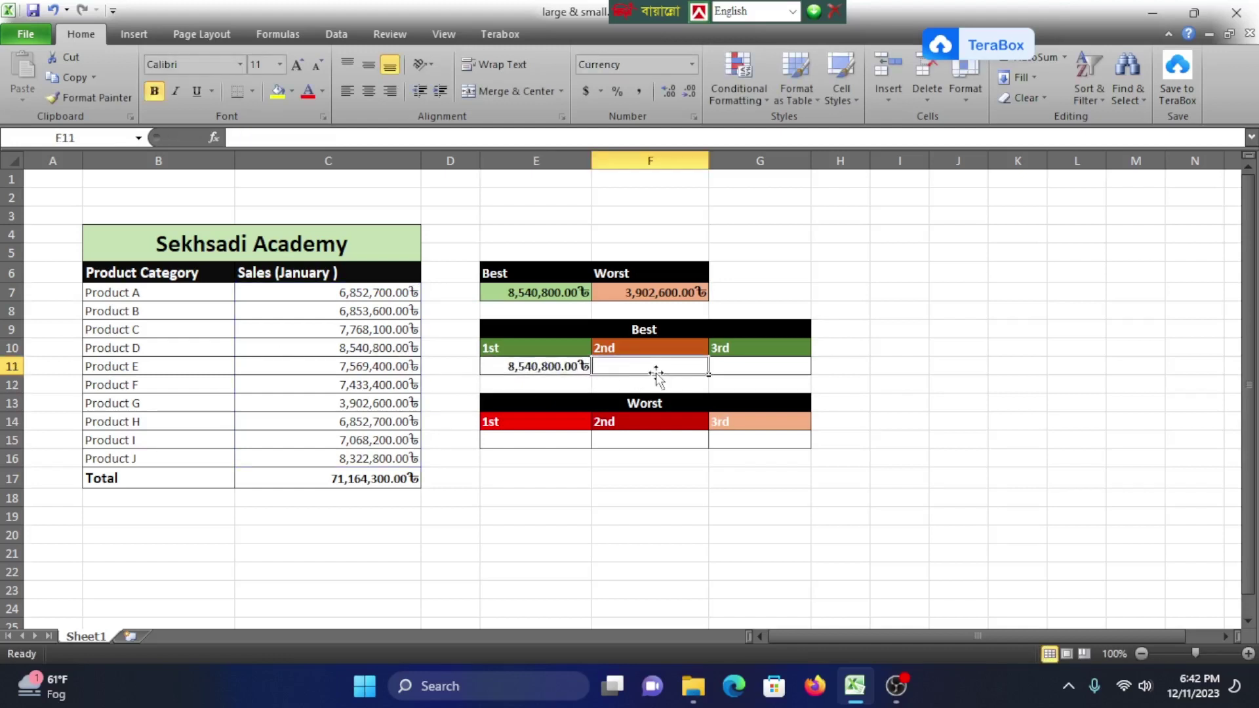
pyautogui.write('=lar')
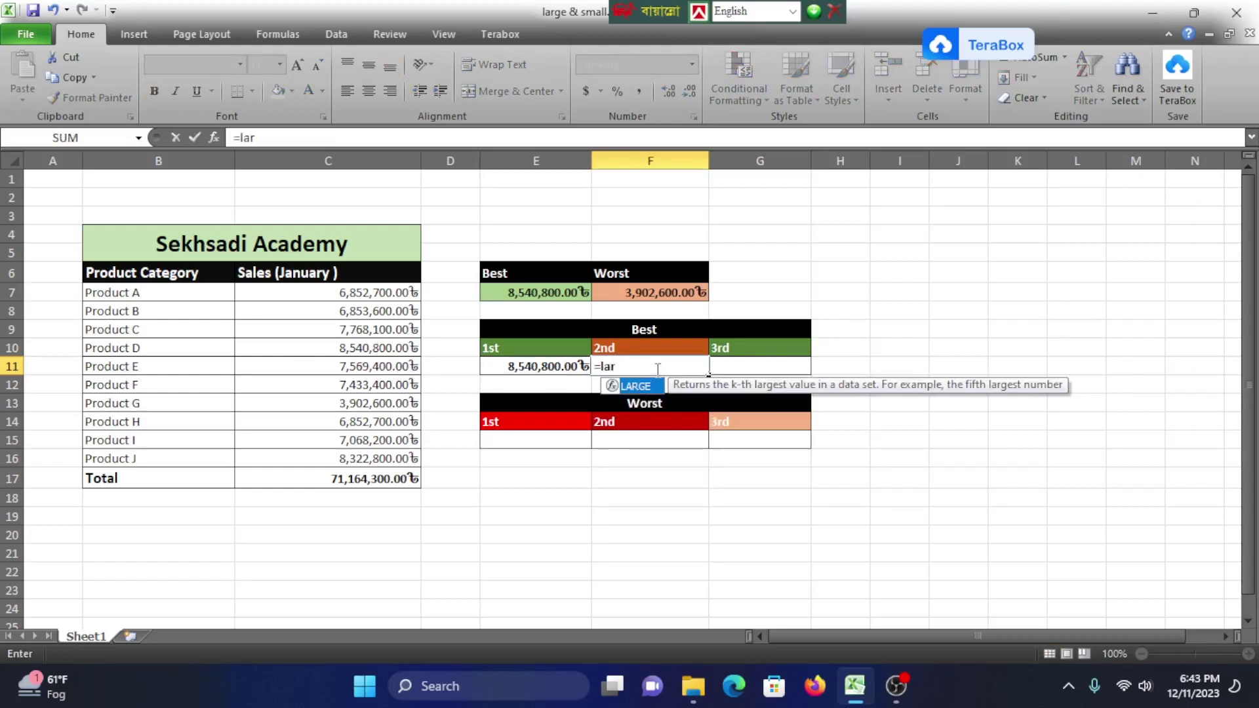
pyautogui.press('Tab')
pyautogui.moveTo(388, 292); pyautogui.dragTo(358, 459)
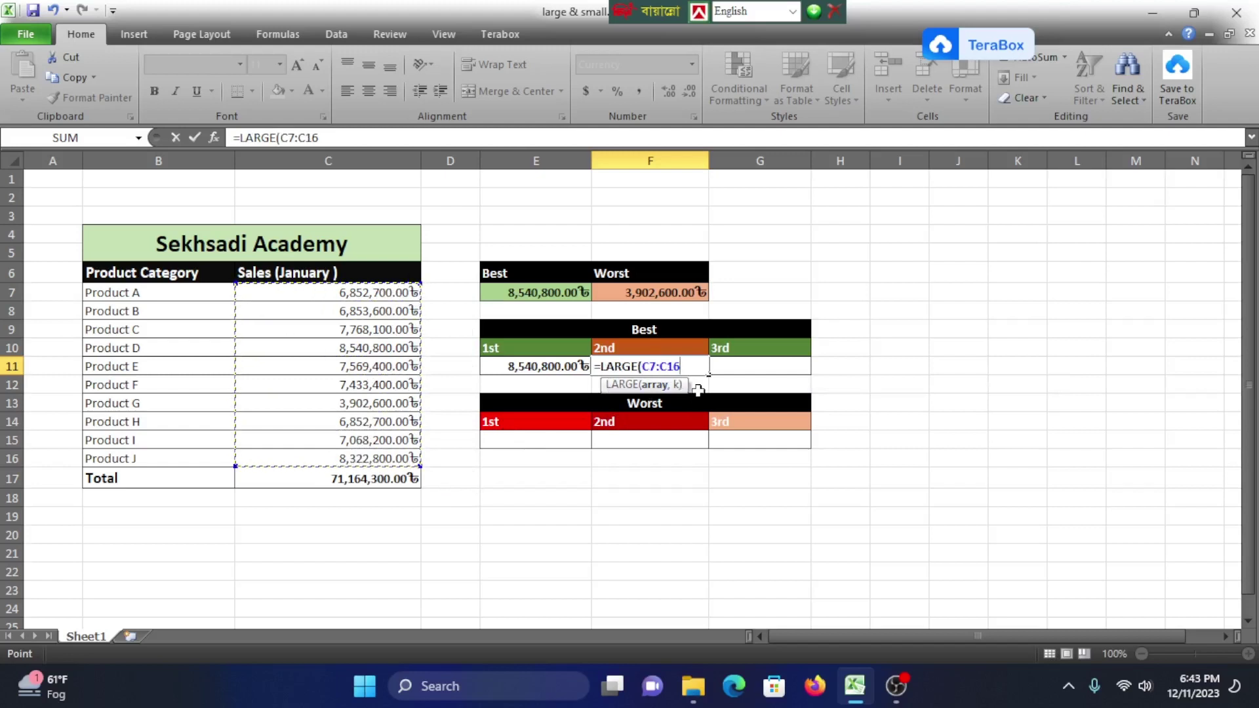
pyautogui.write(',2')
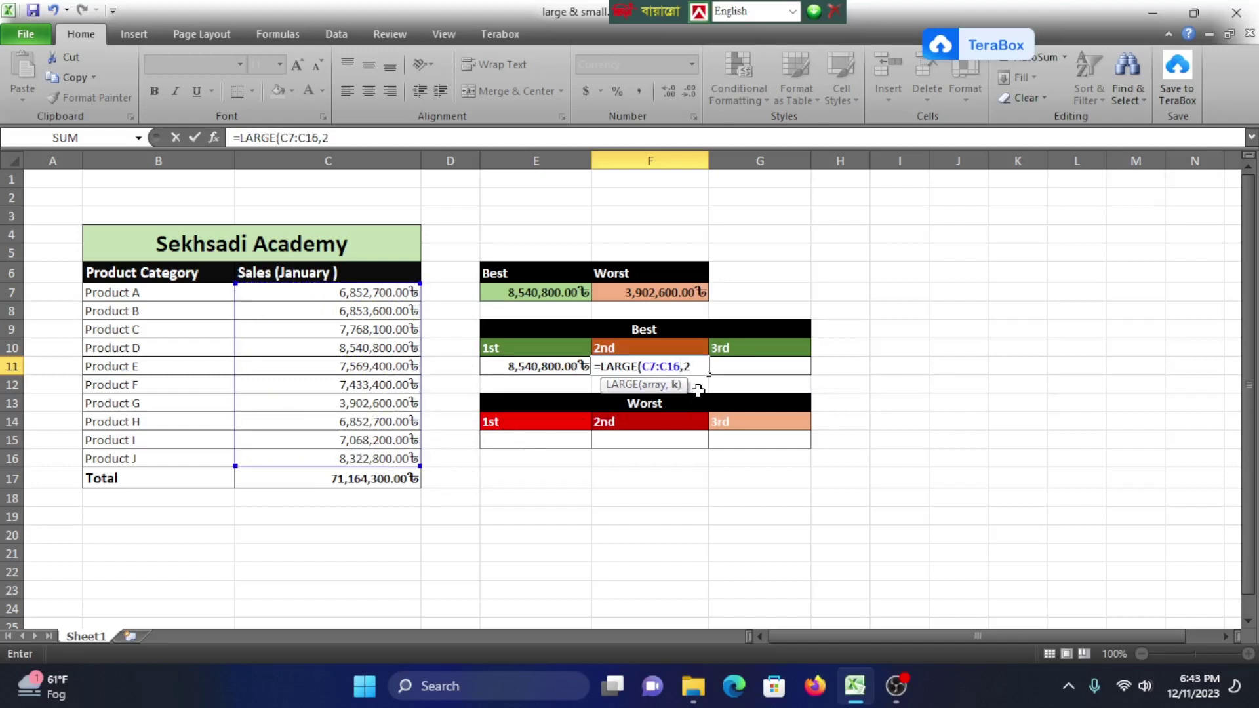
pyautogui.press('Return')
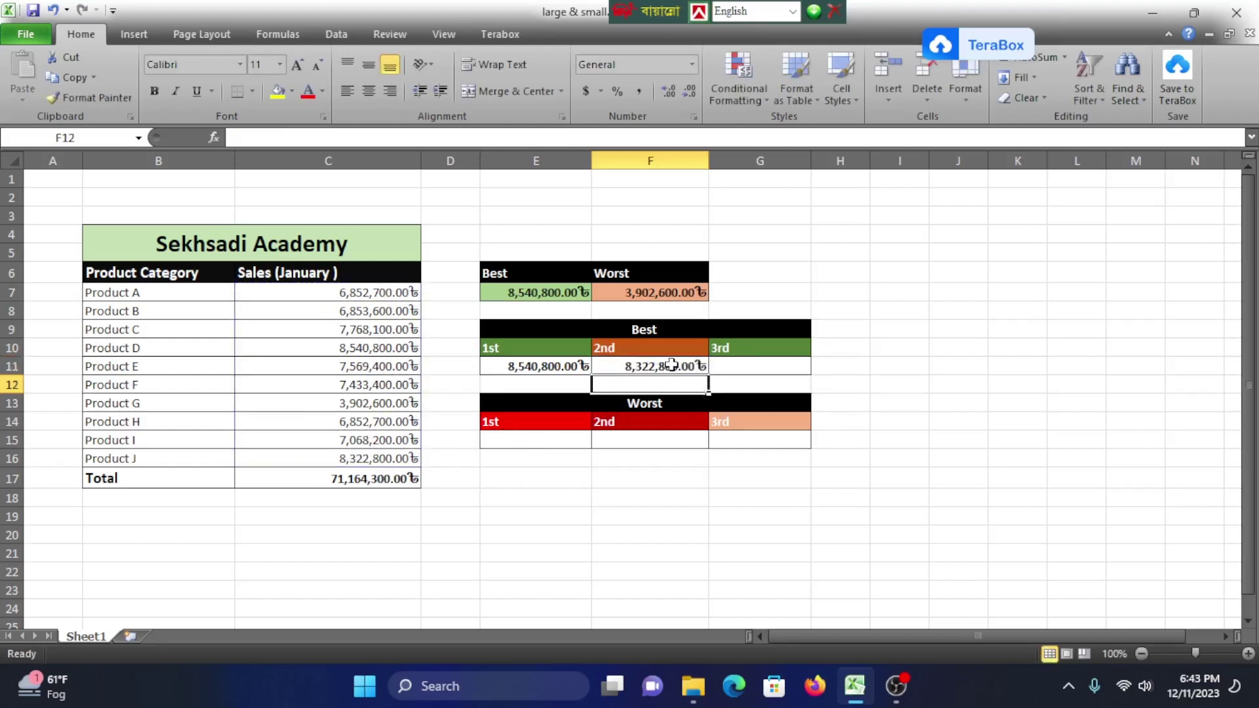
pyautogui.click(697, 369)
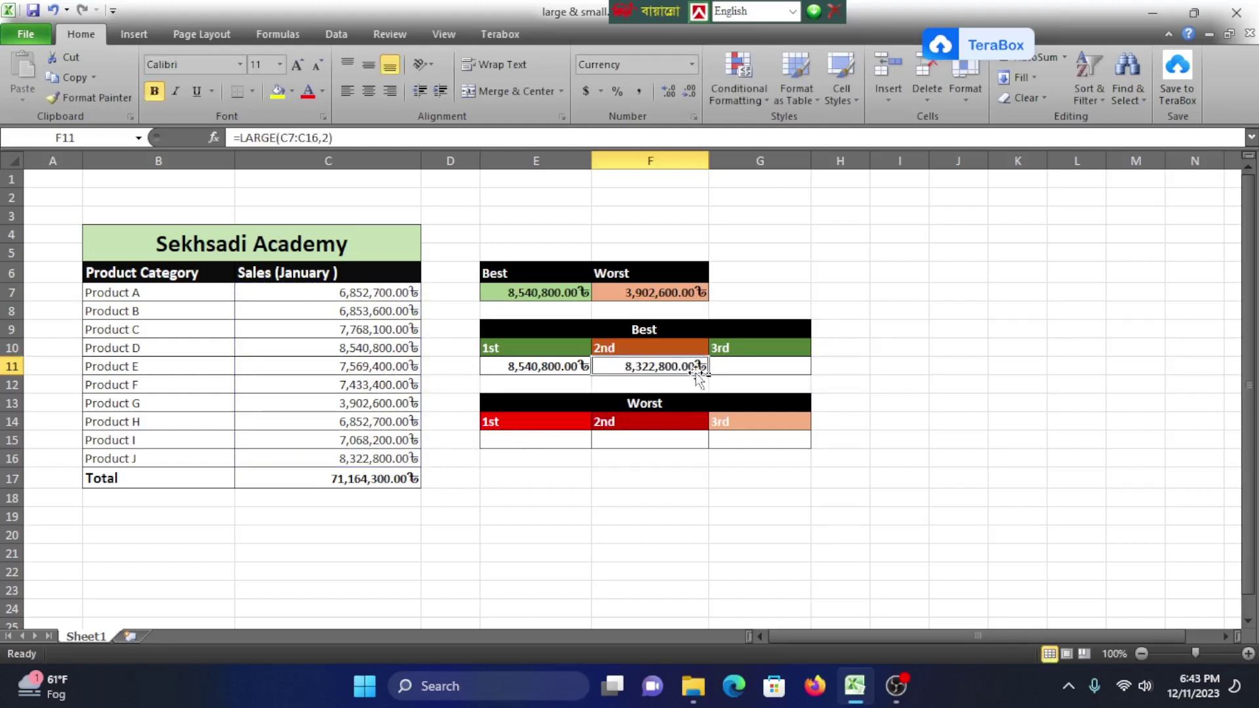
# Try to enter =LARGE(C7:C1,3) in cell G11 for the 3rd best sales figure
pyautogui.click(739, 363)
pyautogui.write('=LARGE(')
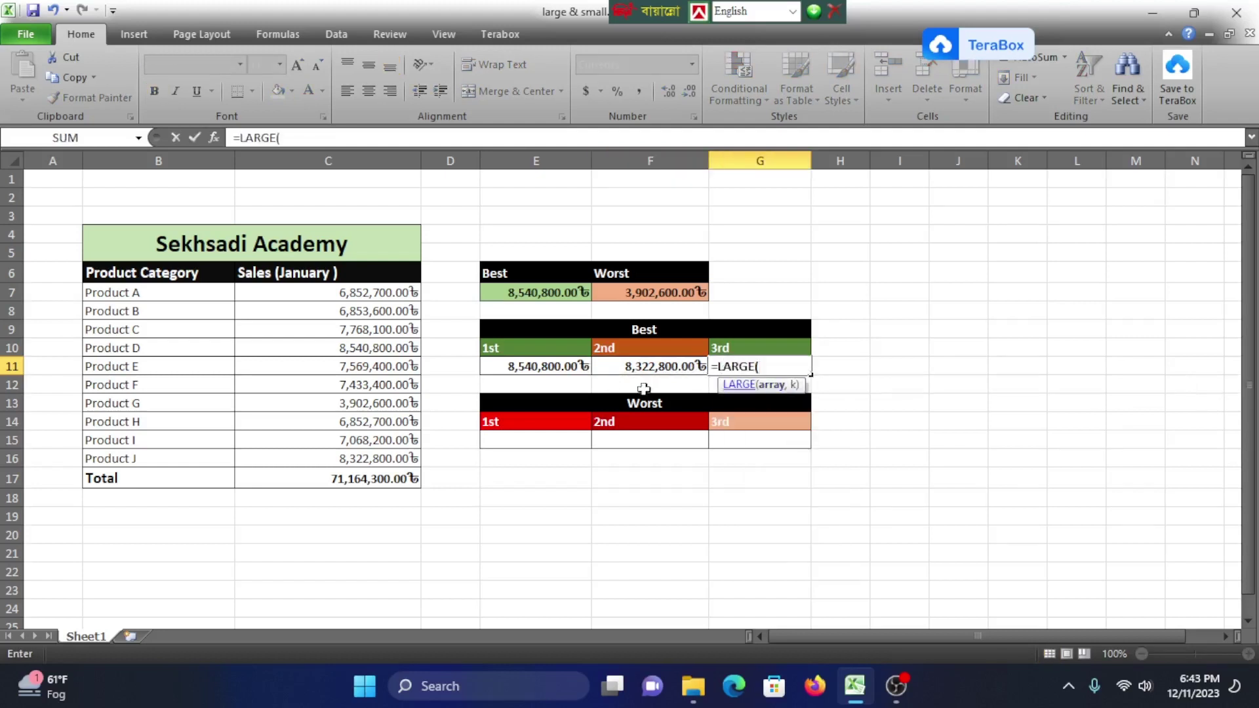
pyautogui.moveTo(380, 295); pyautogui.dragTo(360, 453)
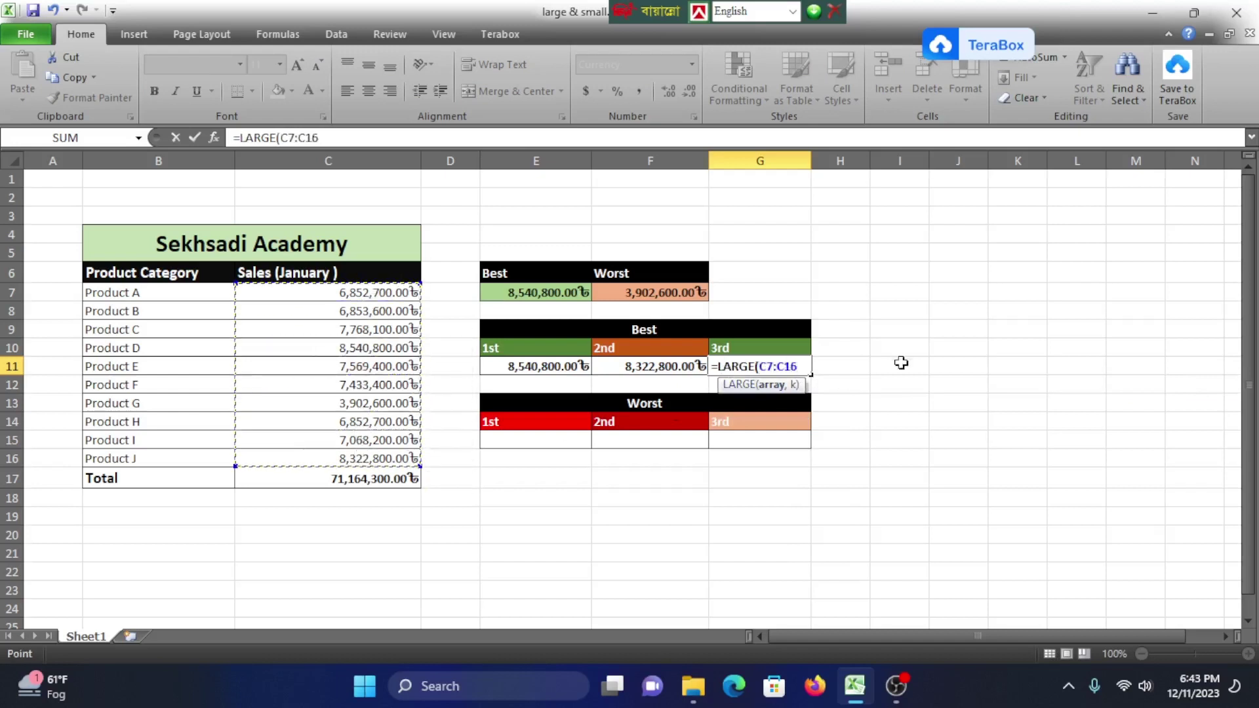
pyautogui.press('BackSpace')
pyautogui.write(',')
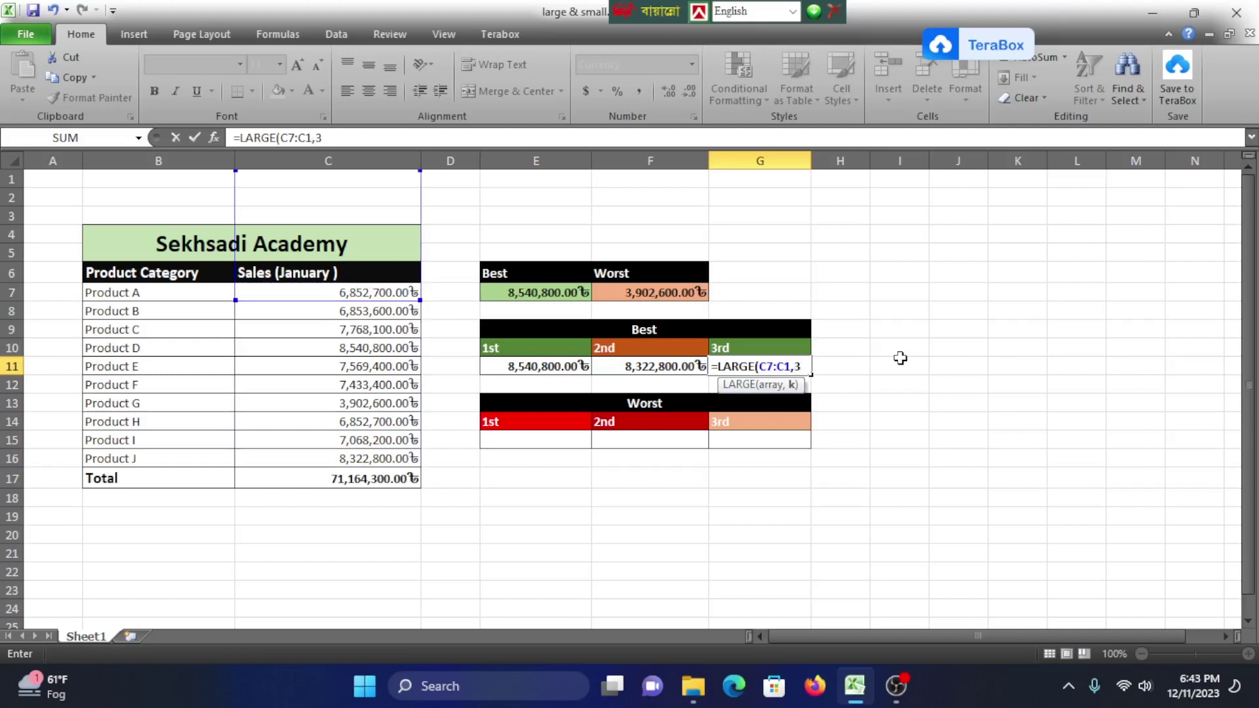
pyautogui.write('3)')
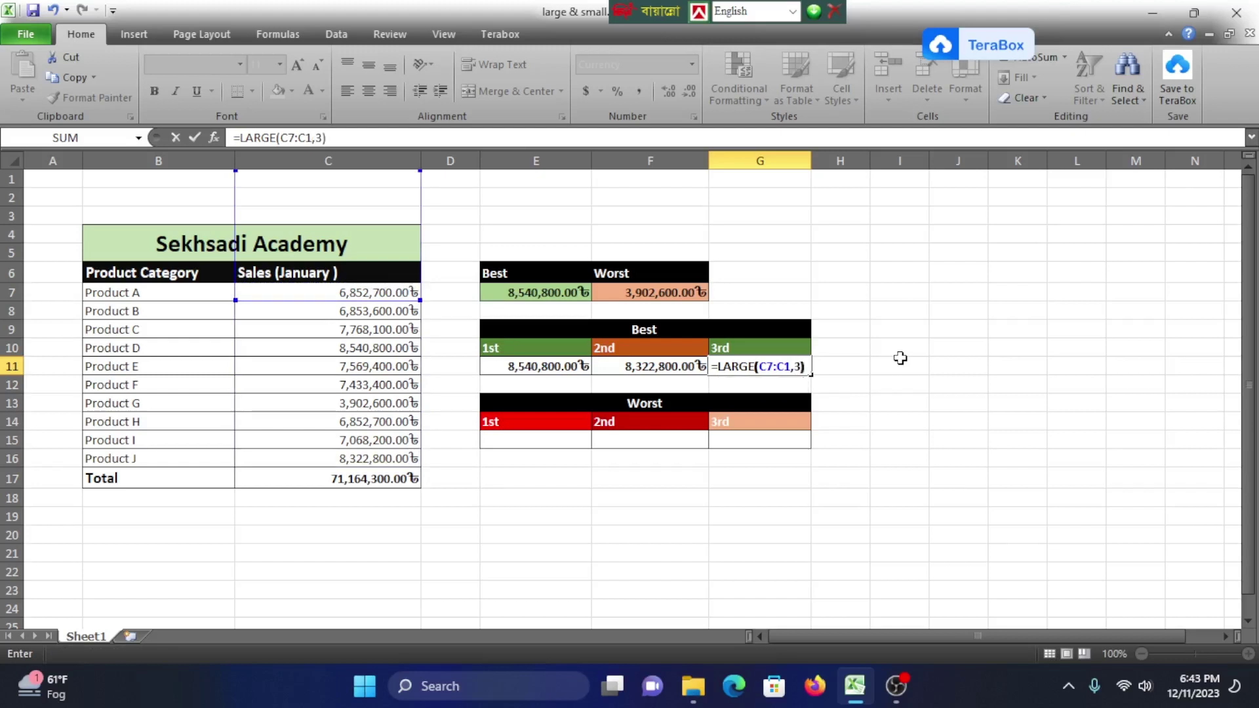
pyautogui.hotkey('ctrl', 'Return')
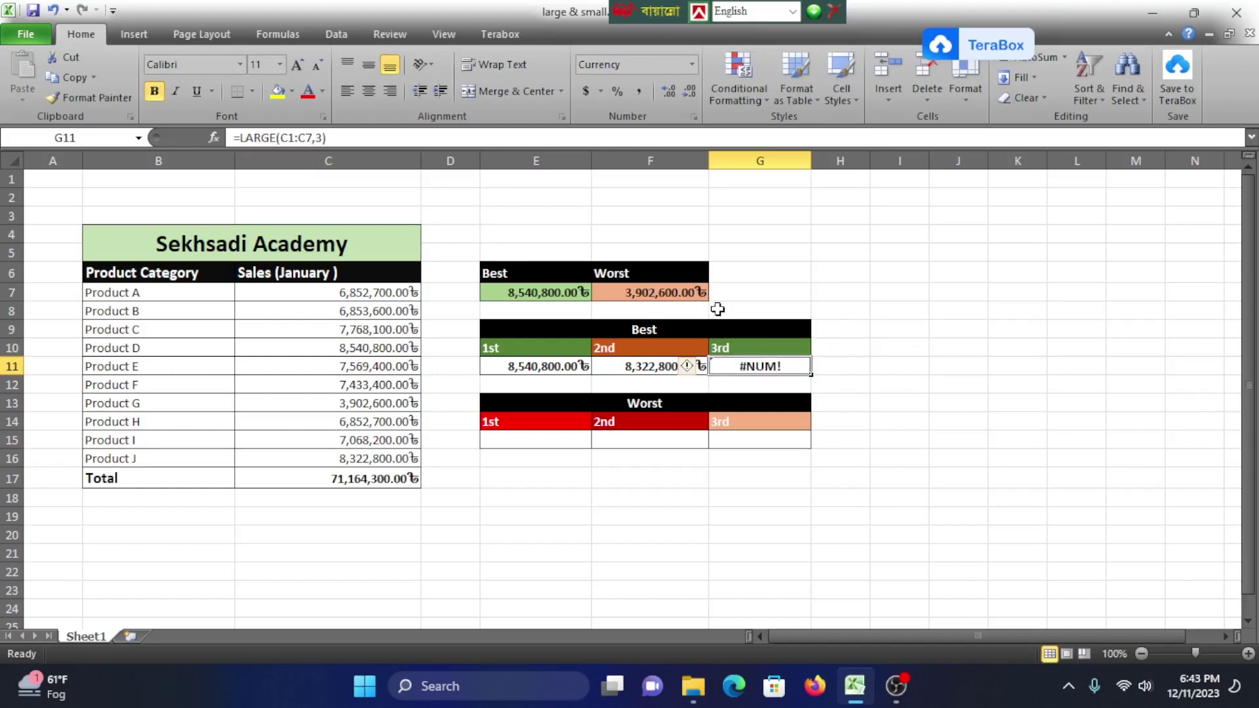
# Enter =LARGE(C7:C16,3) in cell G11 to return the 3rd best sales figure
pyautogui.write('=lar')
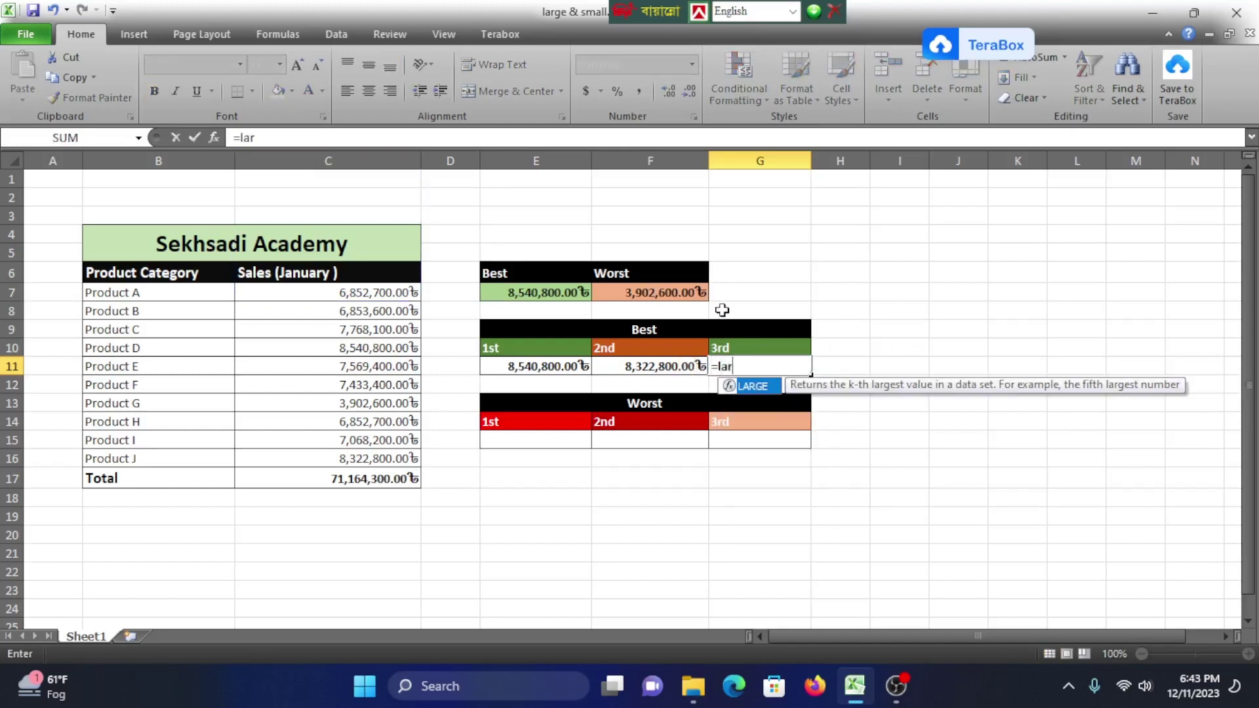
pyautogui.press('Tab')
pyautogui.moveTo(404, 292); pyautogui.dragTo(383, 451)
pyautogui.write(',3')
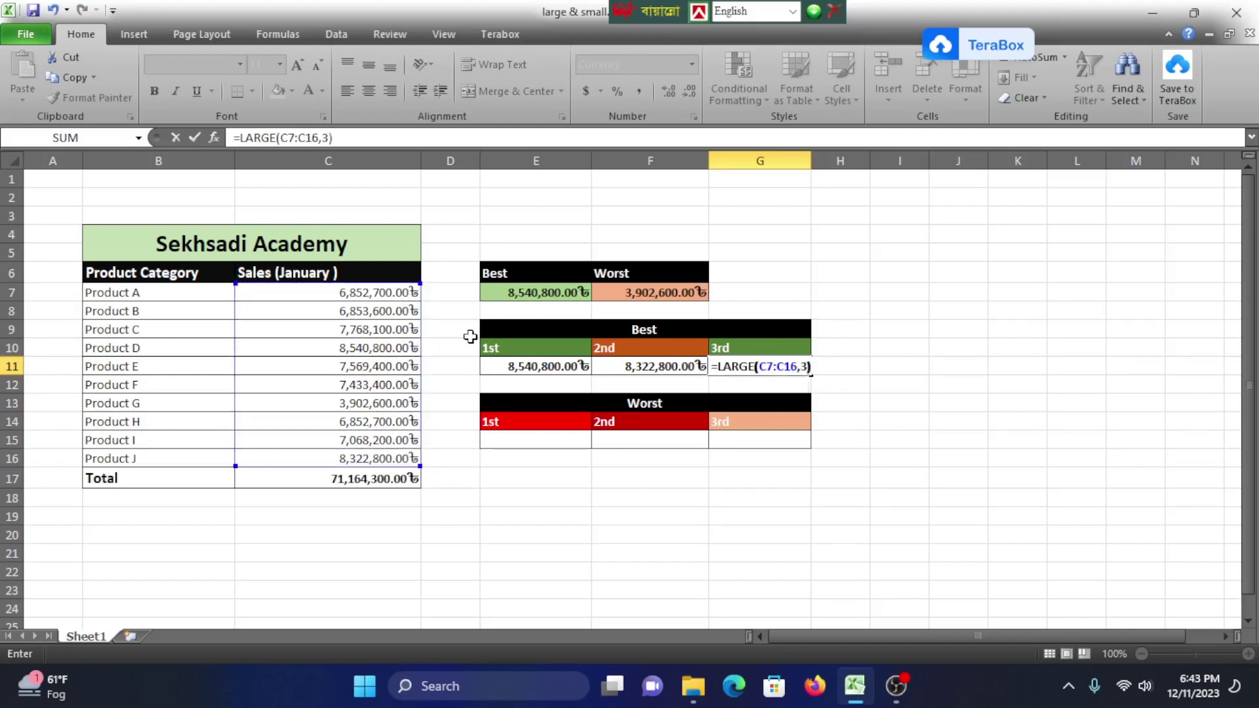
pyautogui.press('Return')
pyautogui.click(773, 365)
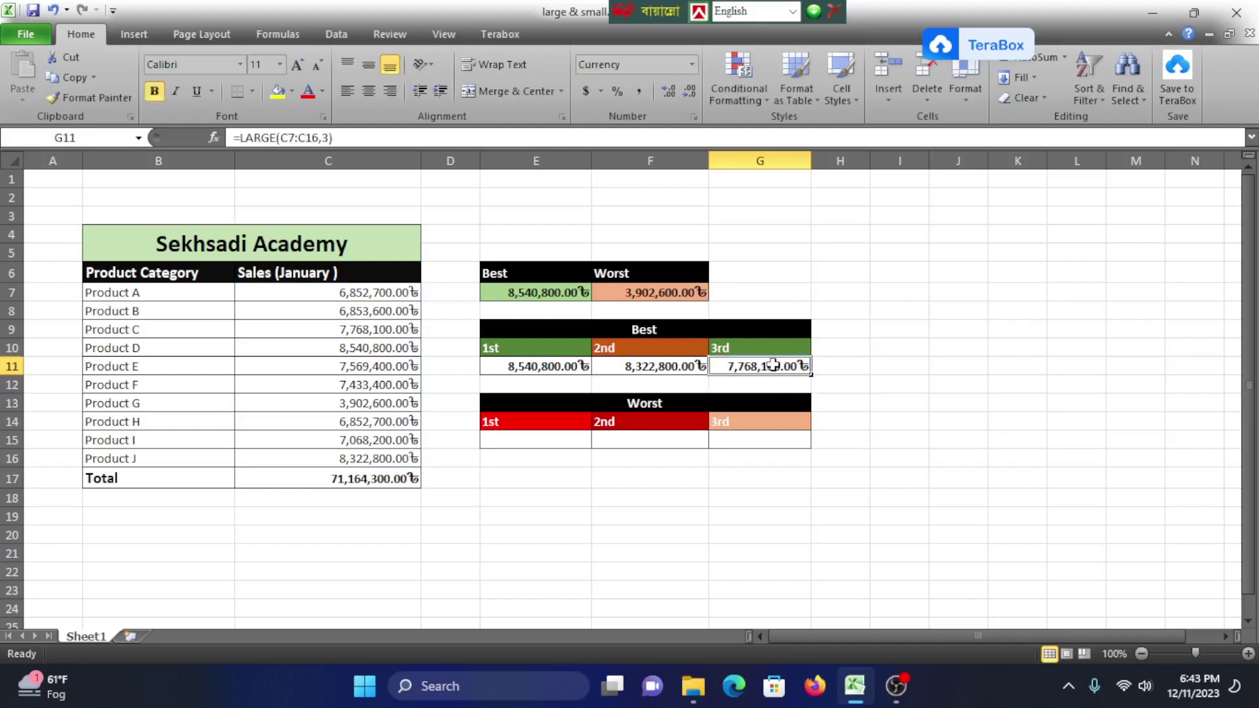
# Examine the Best ranking cells E11 to G11 and the Worst ranking cells E15 to G15
pyautogui.click(537, 373)
pyautogui.click(639, 368)
pyautogui.click(721, 368)
pyautogui.click(915, 408)
pyautogui.click(586, 512)
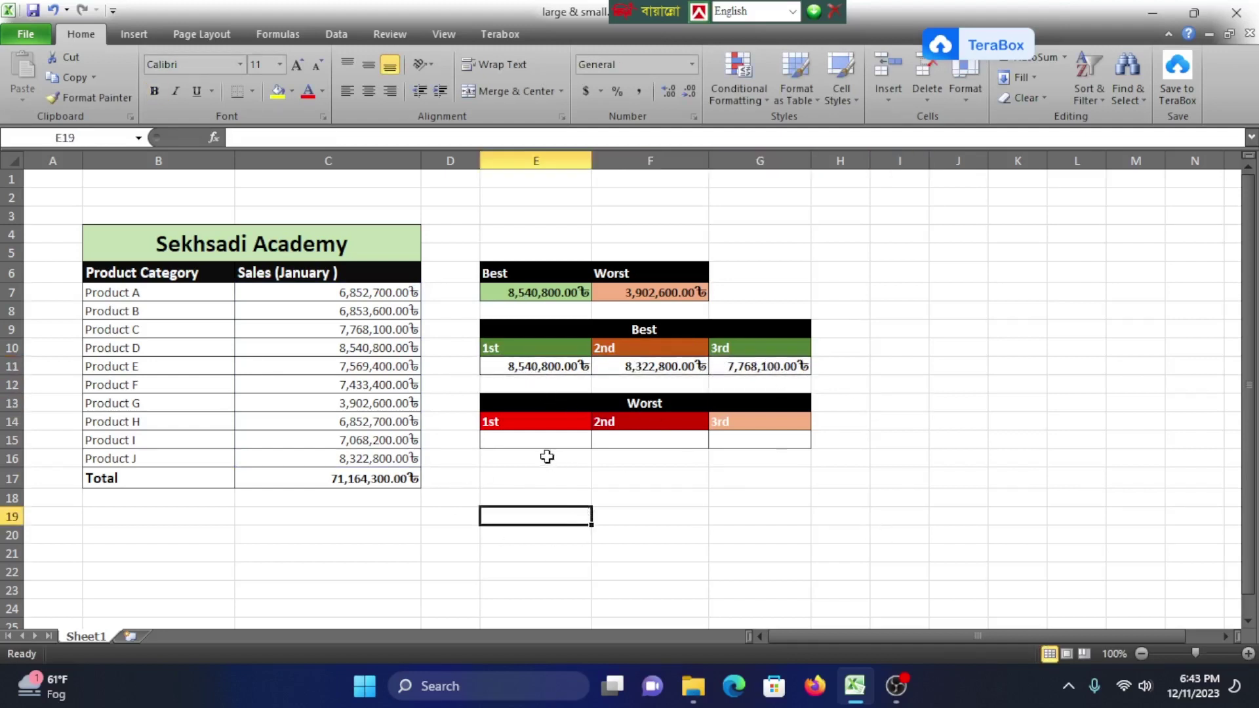
pyautogui.click(548, 445)
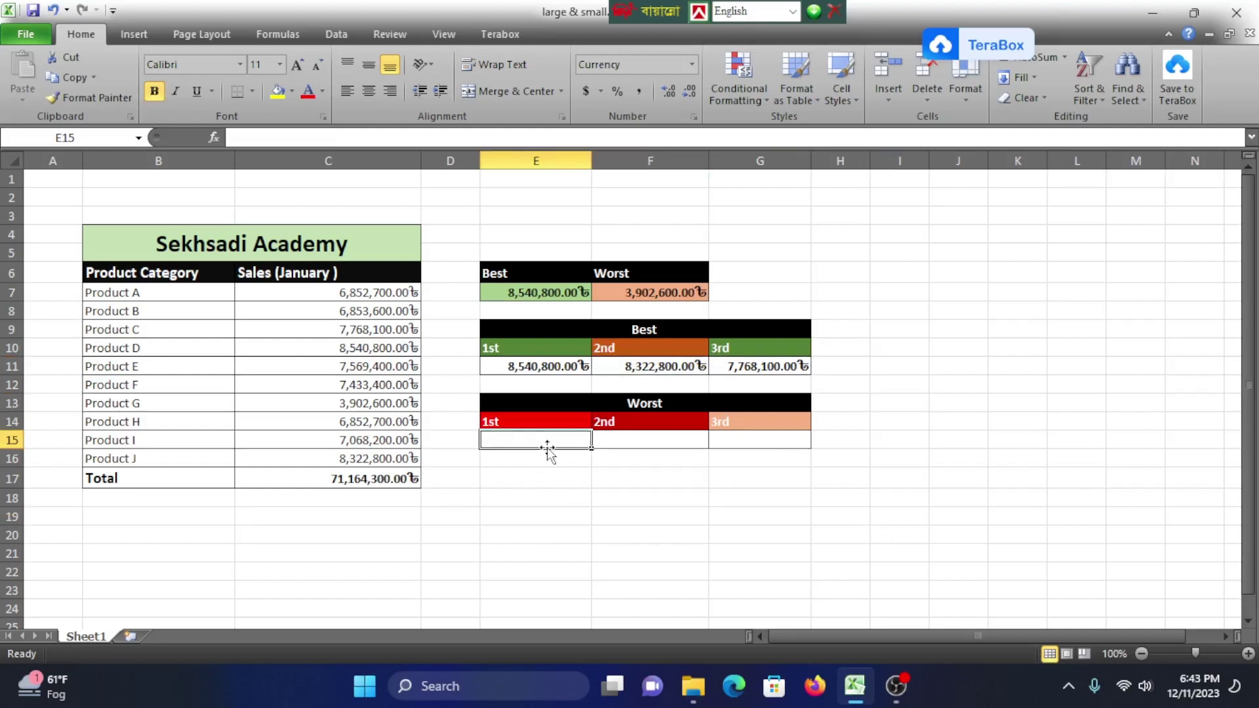
pyautogui.click(613, 430)
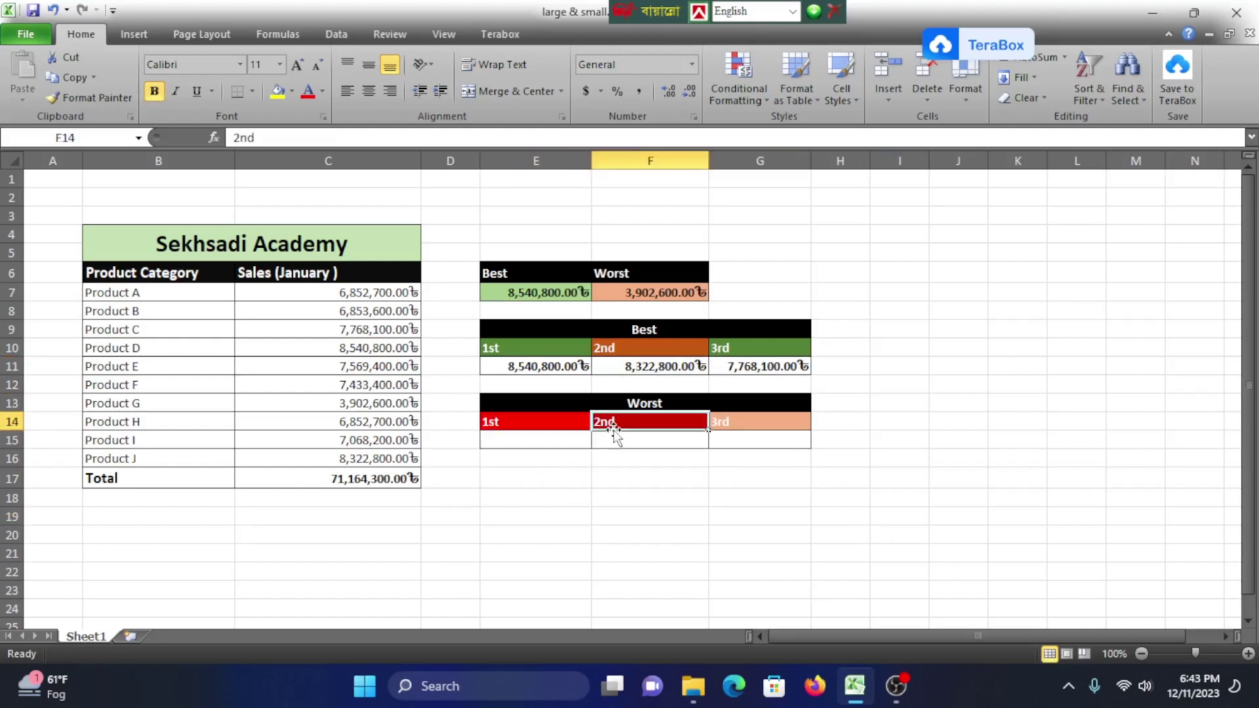
pyautogui.click(557, 443)
pyautogui.click(639, 441)
pyautogui.click(737, 439)
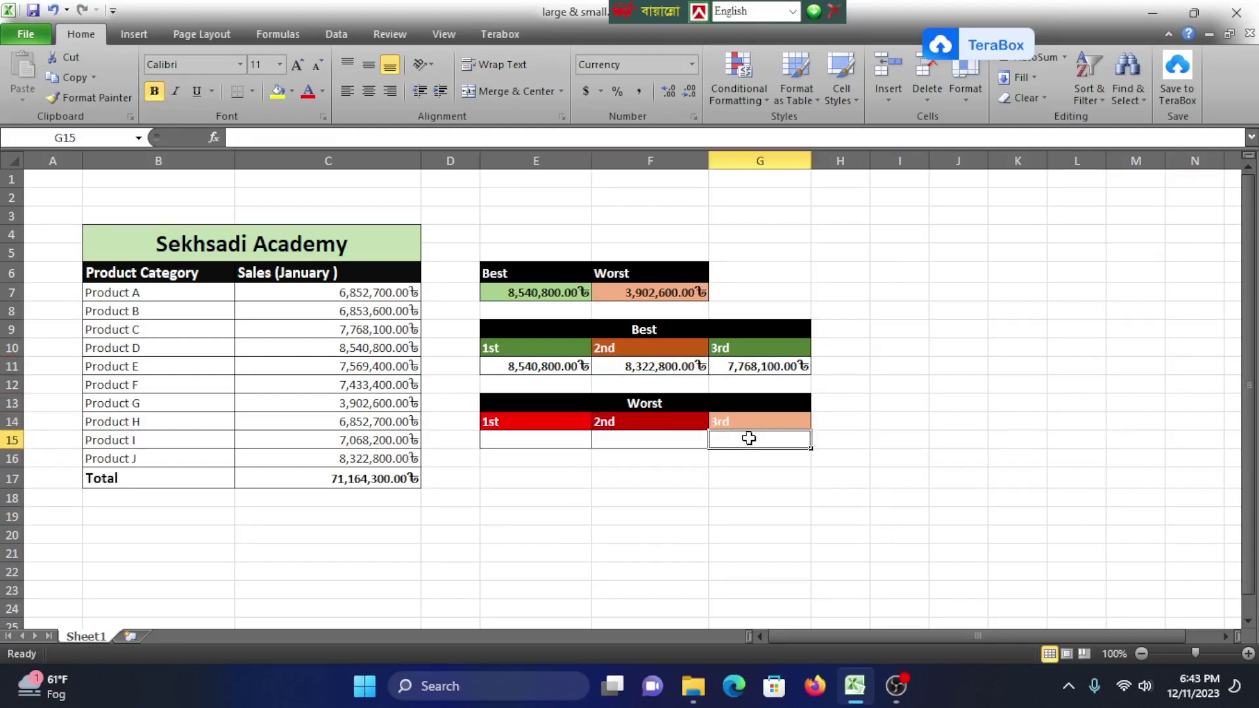
# Enter =SMALL(C7:C16,1) in cell E15 to return the 1st worst sales figure
pyautogui.click(526, 439)
pyautogui.write('=sma')
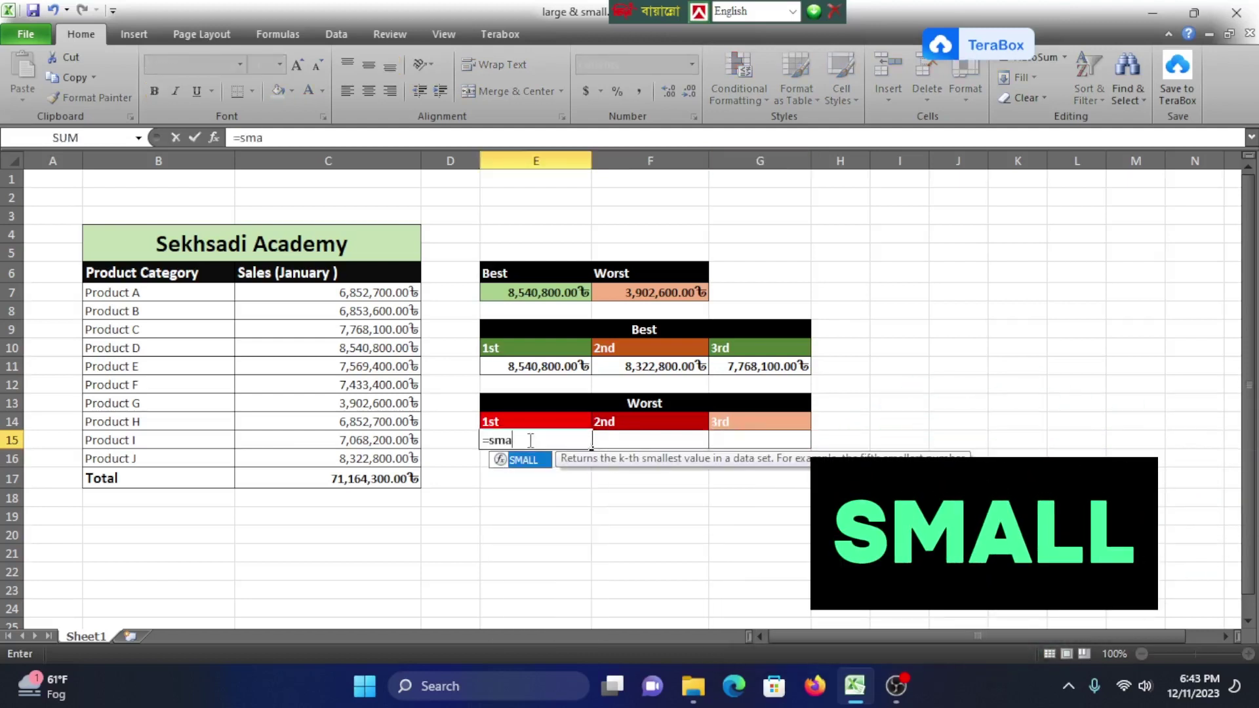
pyautogui.press('Tab')
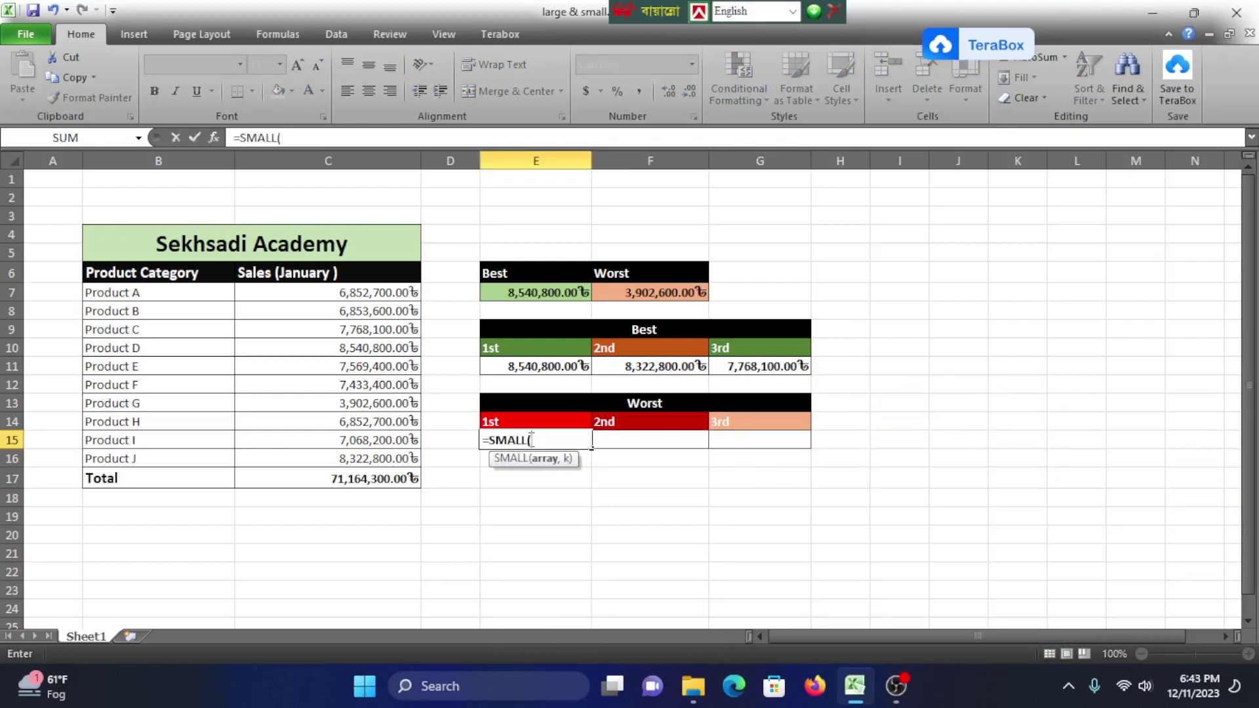
pyautogui.moveTo(378, 299); pyautogui.dragTo(369, 463)
pyautogui.write(',1')
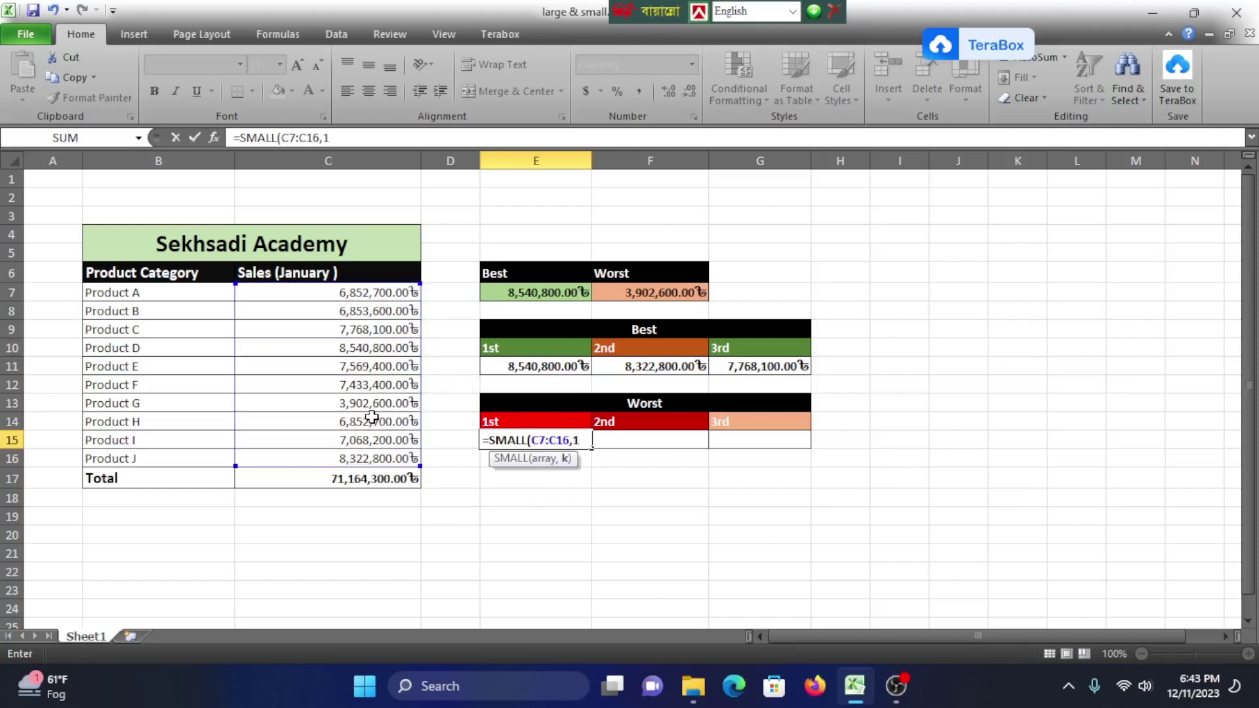
pyautogui.press('Return')
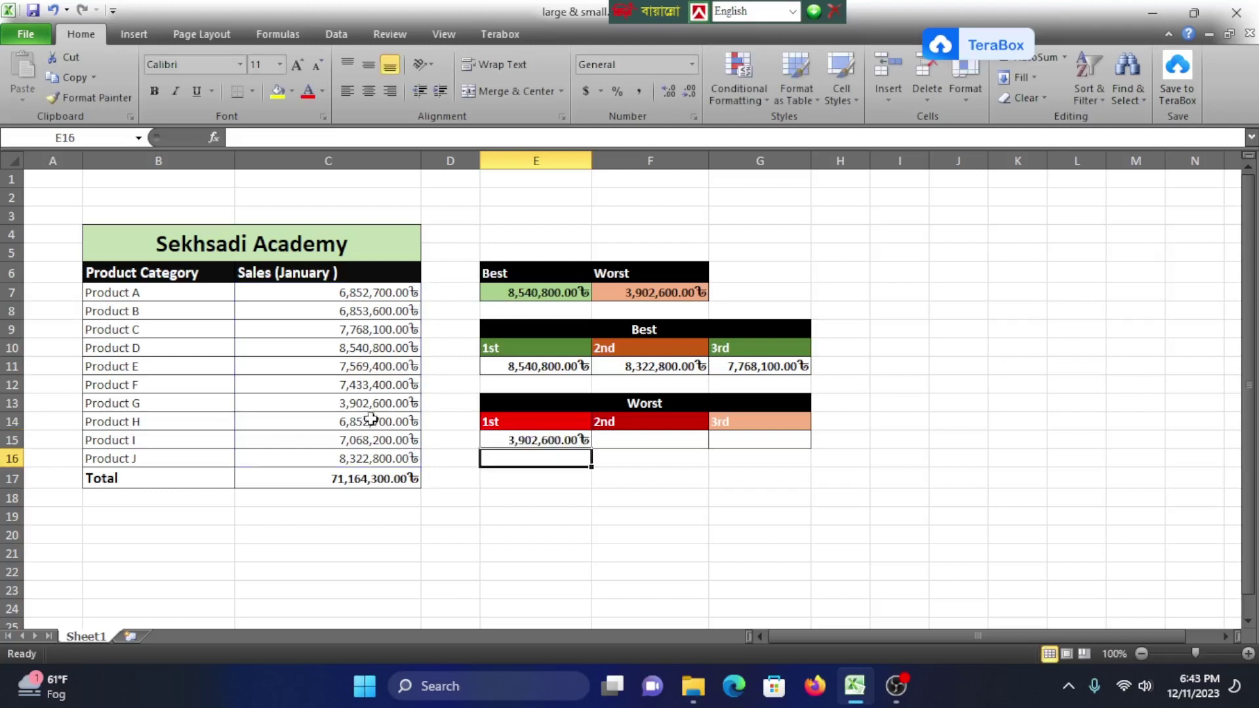
# Enter =SMALL(C7:C16,2) in cell F15 to return the 2nd worst sales figure
pyautogui.click(648, 436)
pyautogui.write('=')
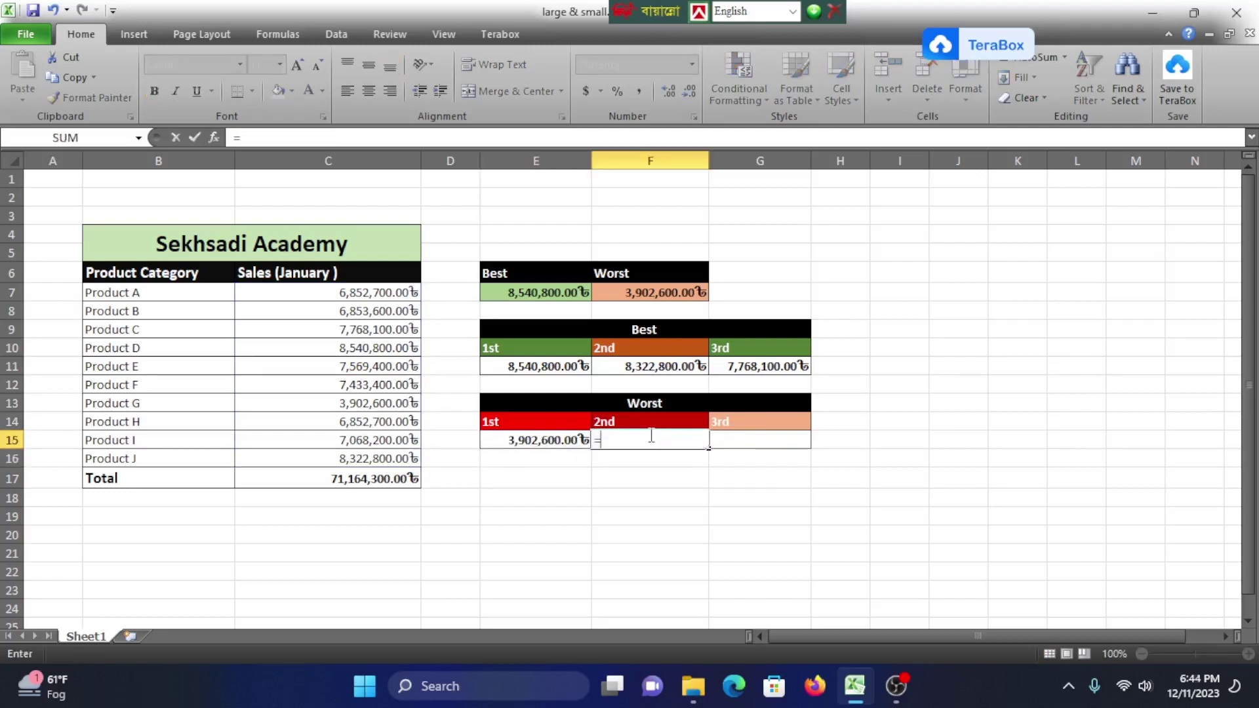
pyautogui.write('smal')
pyautogui.press('Tab')
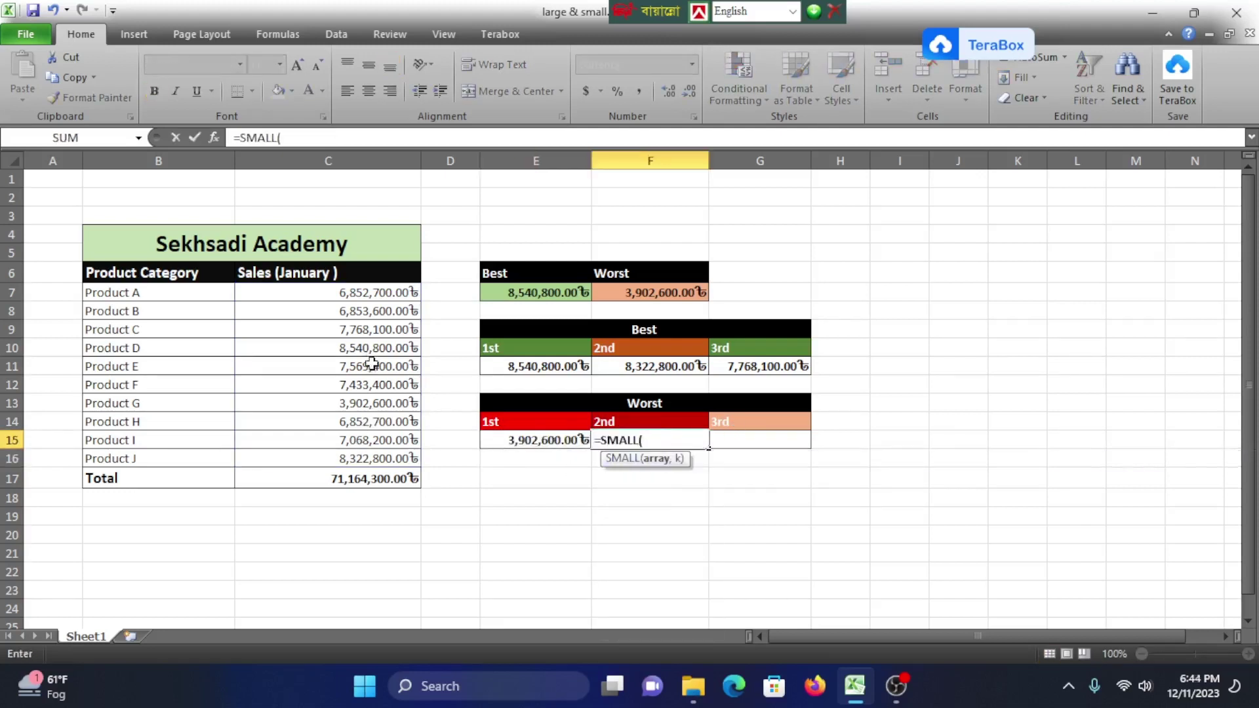
pyautogui.moveTo(372, 293); pyautogui.dragTo(370, 459)
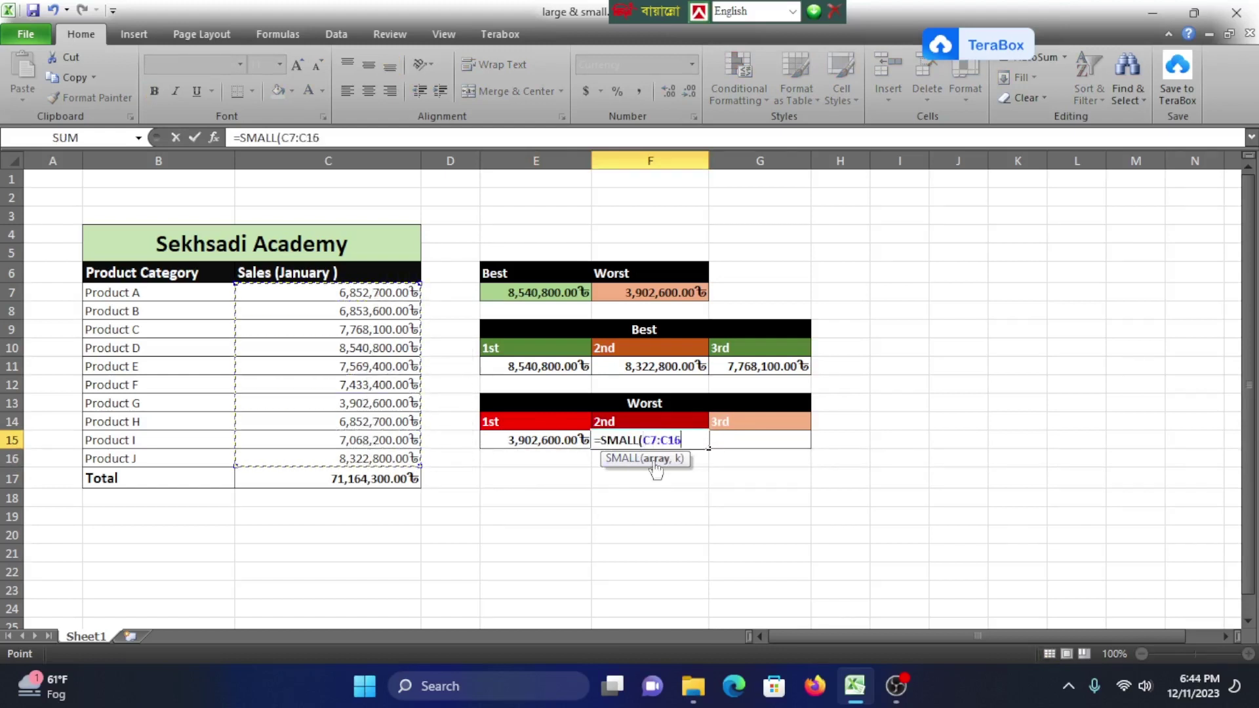
pyautogui.write(',2')
pyautogui.press('Return')
pyautogui.click(655, 441)
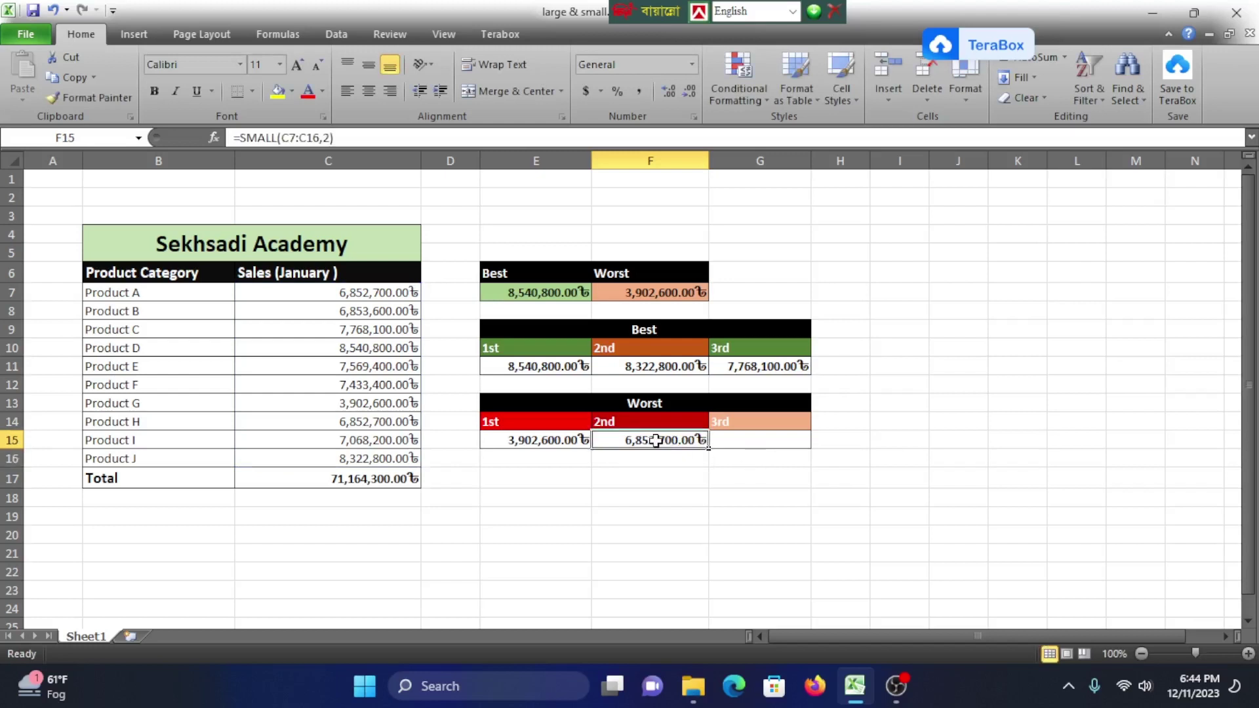
# Enter =SMALL(C7:C16,3) in cell G15 to return the 3rd worst sales figure
pyautogui.click(763, 444)
pyautogui.write('=')
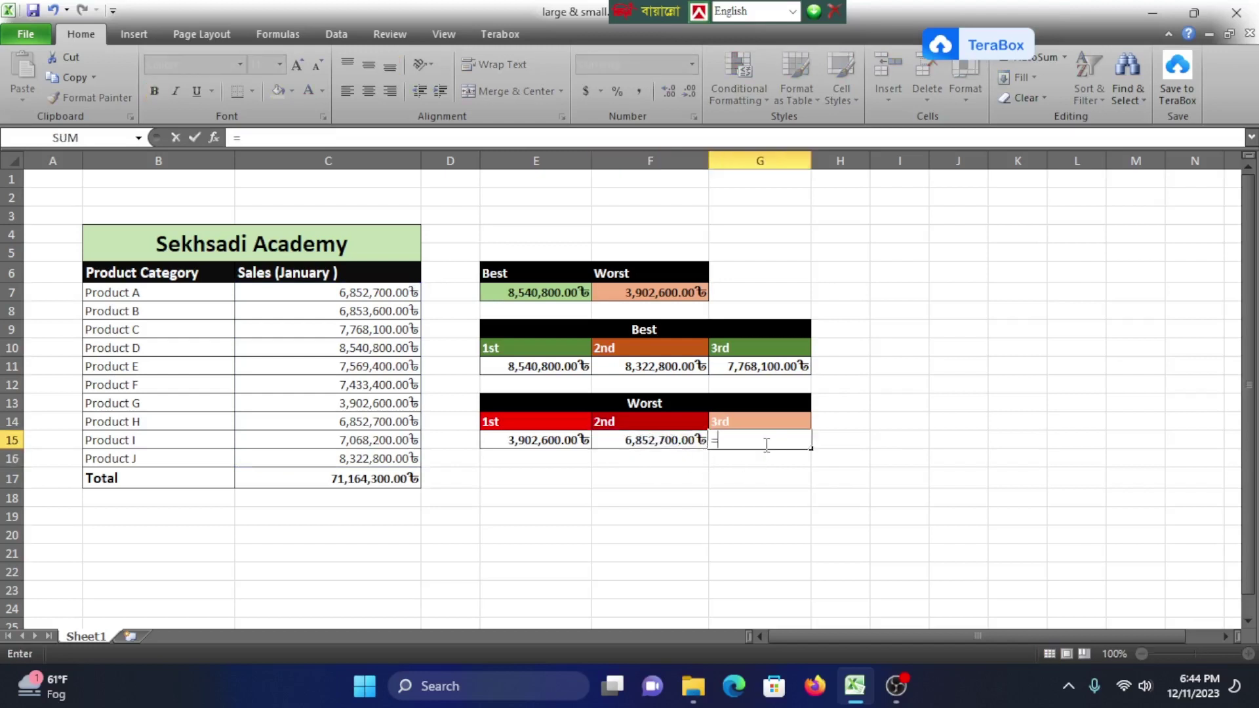
pyautogui.write('sm')
pyautogui.press('Tab')
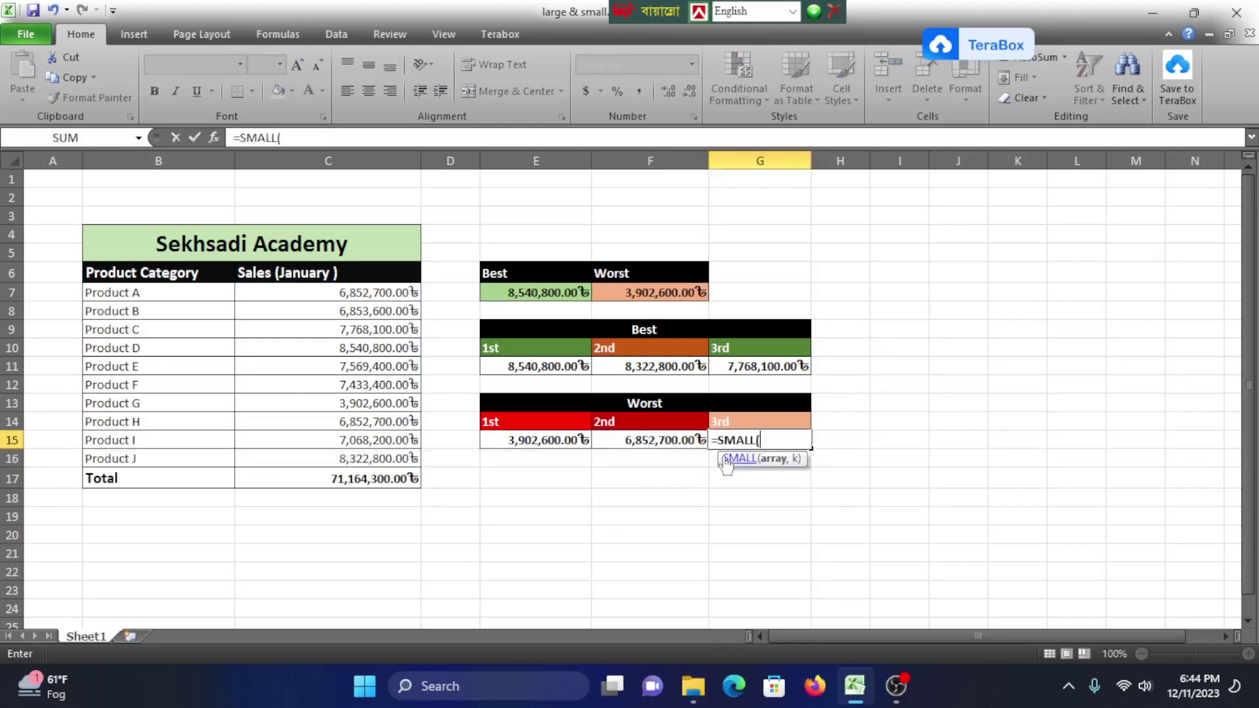
pyautogui.moveTo(343, 290); pyautogui.dragTo(341, 457)
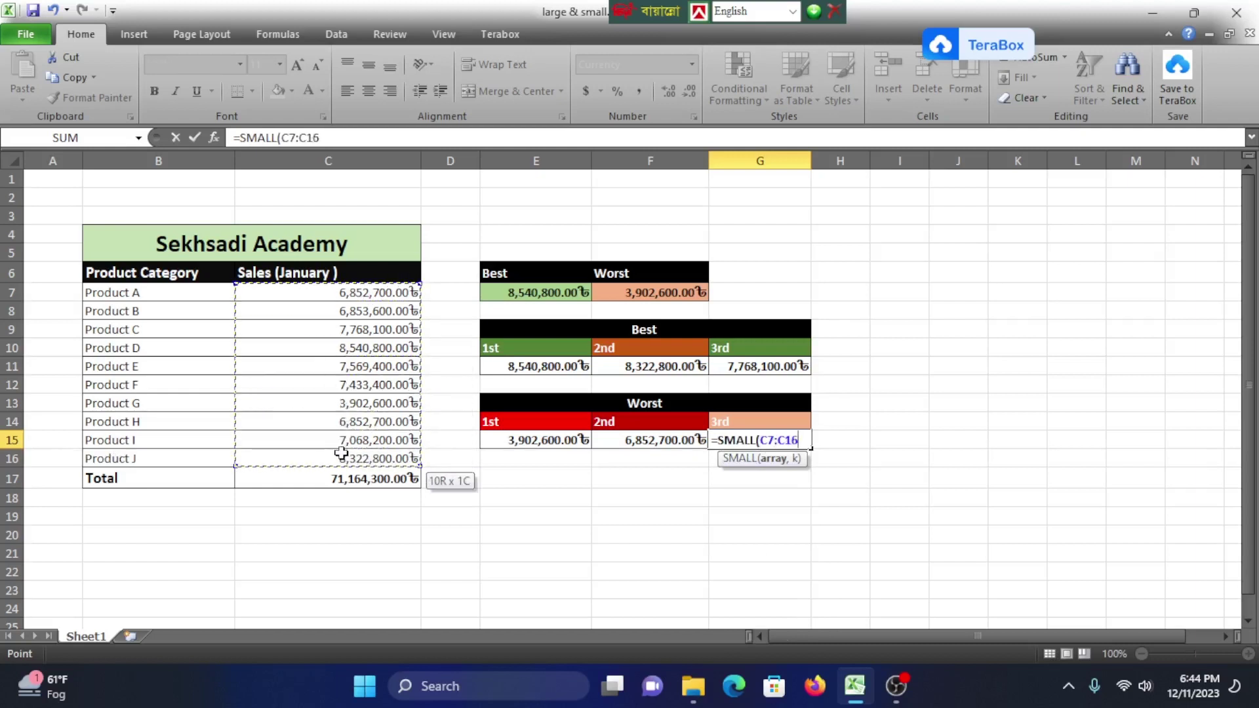
pyautogui.write(',3')
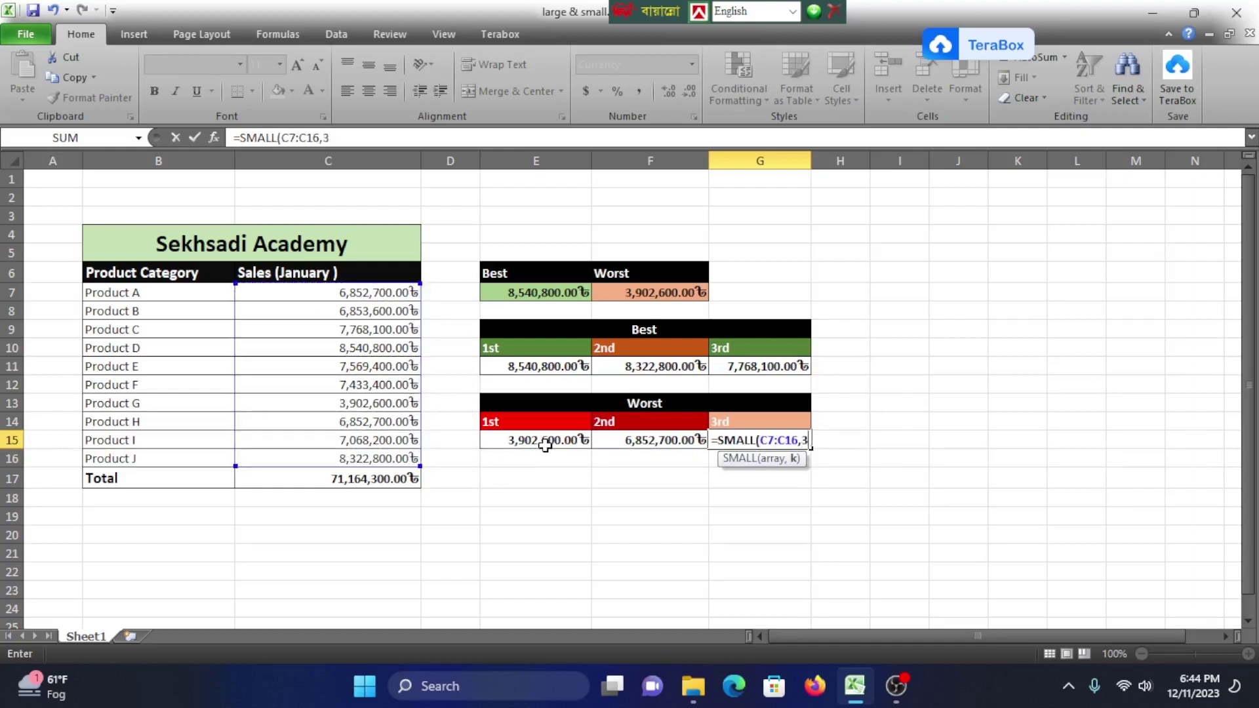
pyautogui.press('Return')
pyautogui.click(761, 443)
pyautogui.click(698, 532)
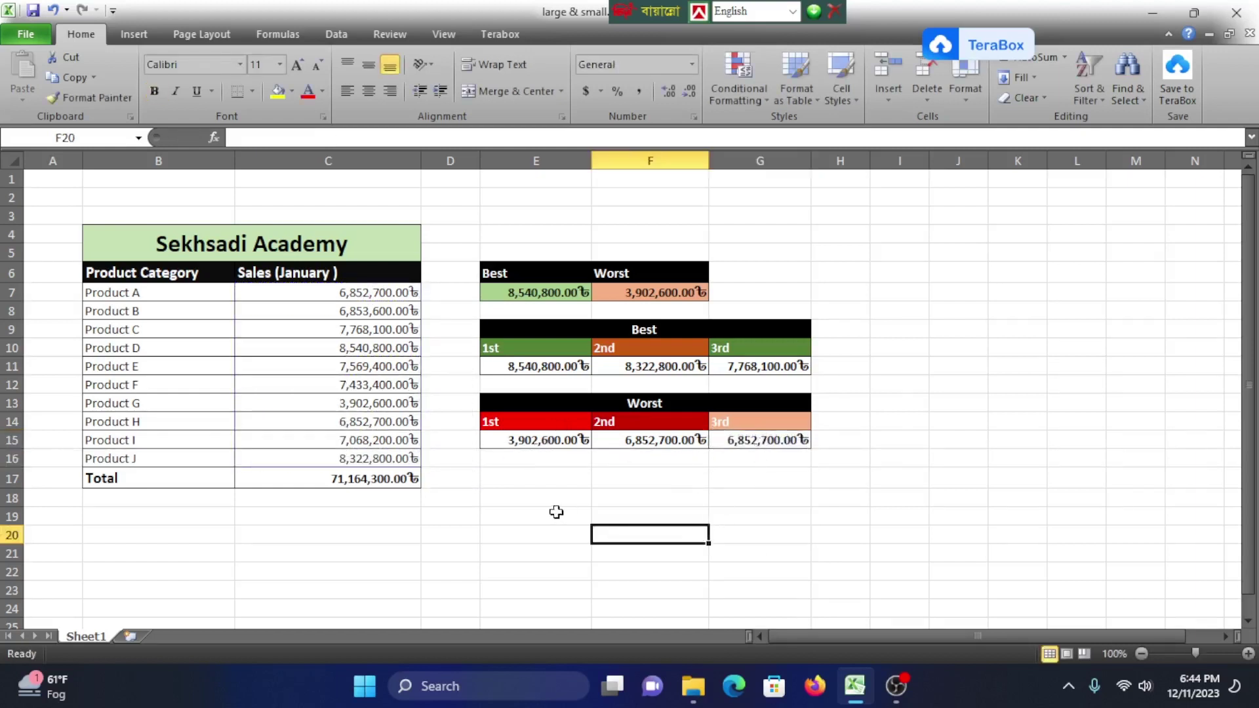
pyautogui.click(554, 501)
pyautogui.click(652, 446)
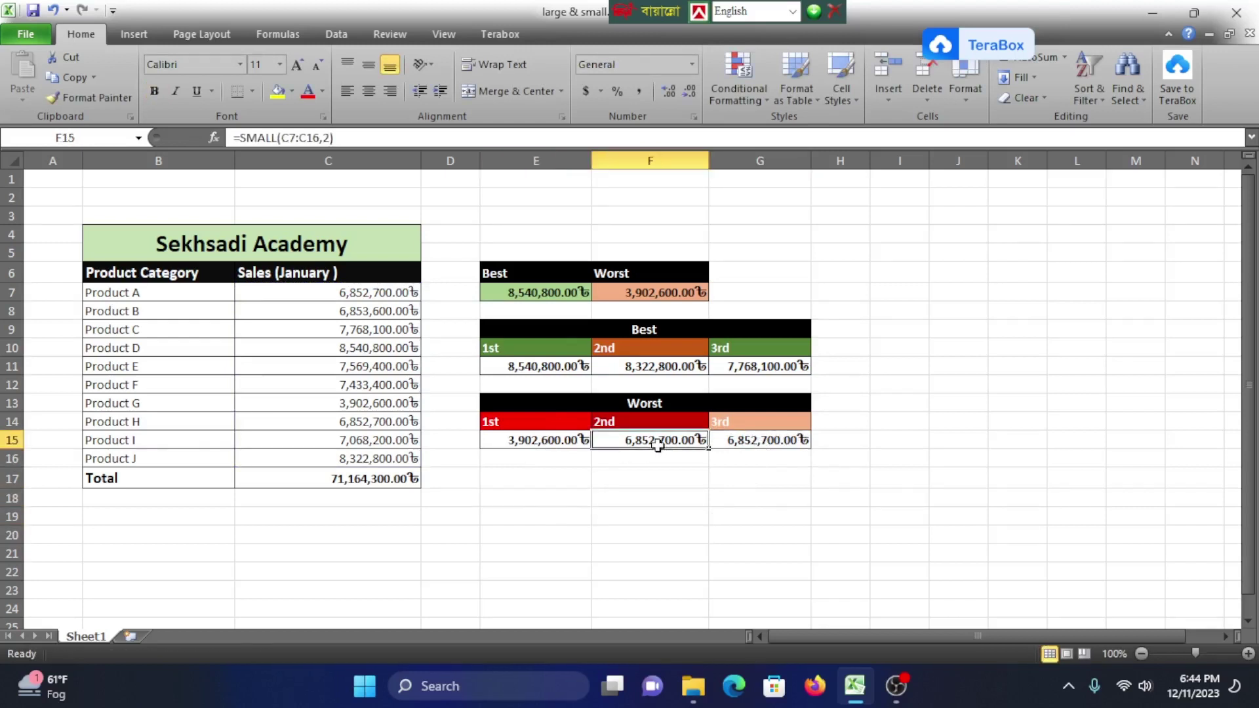
pyautogui.click(642, 471)
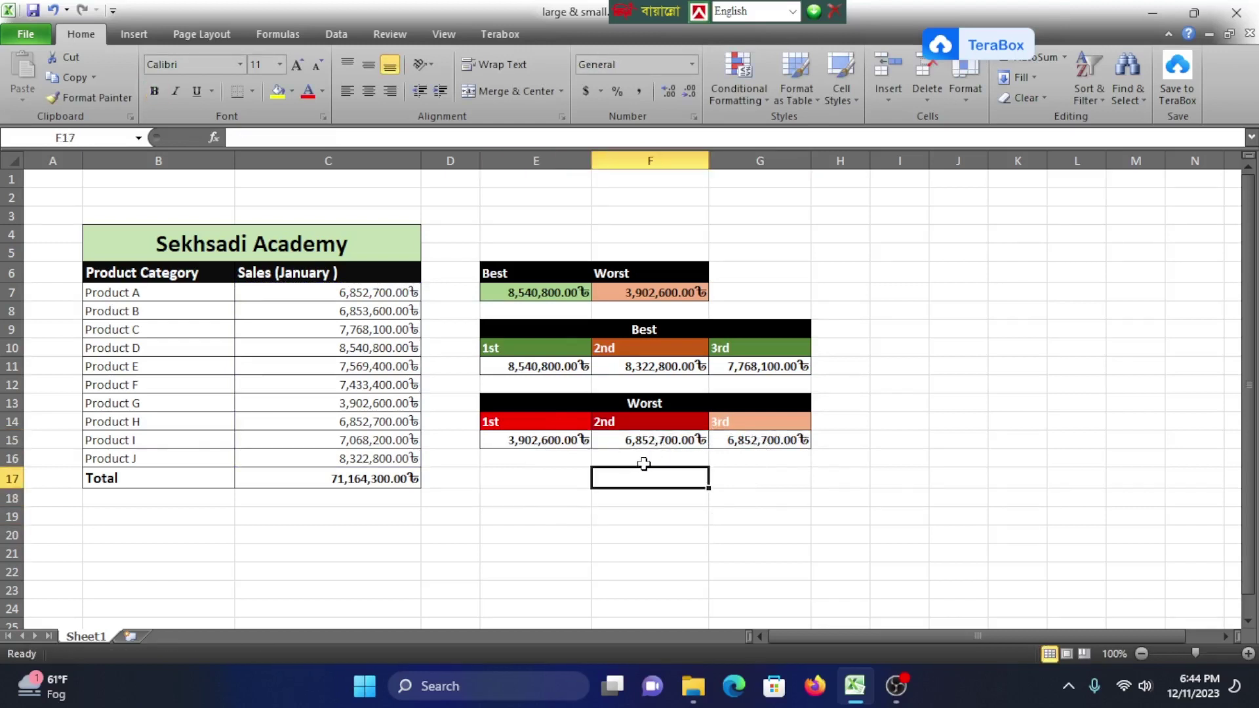
pyautogui.click(767, 293)
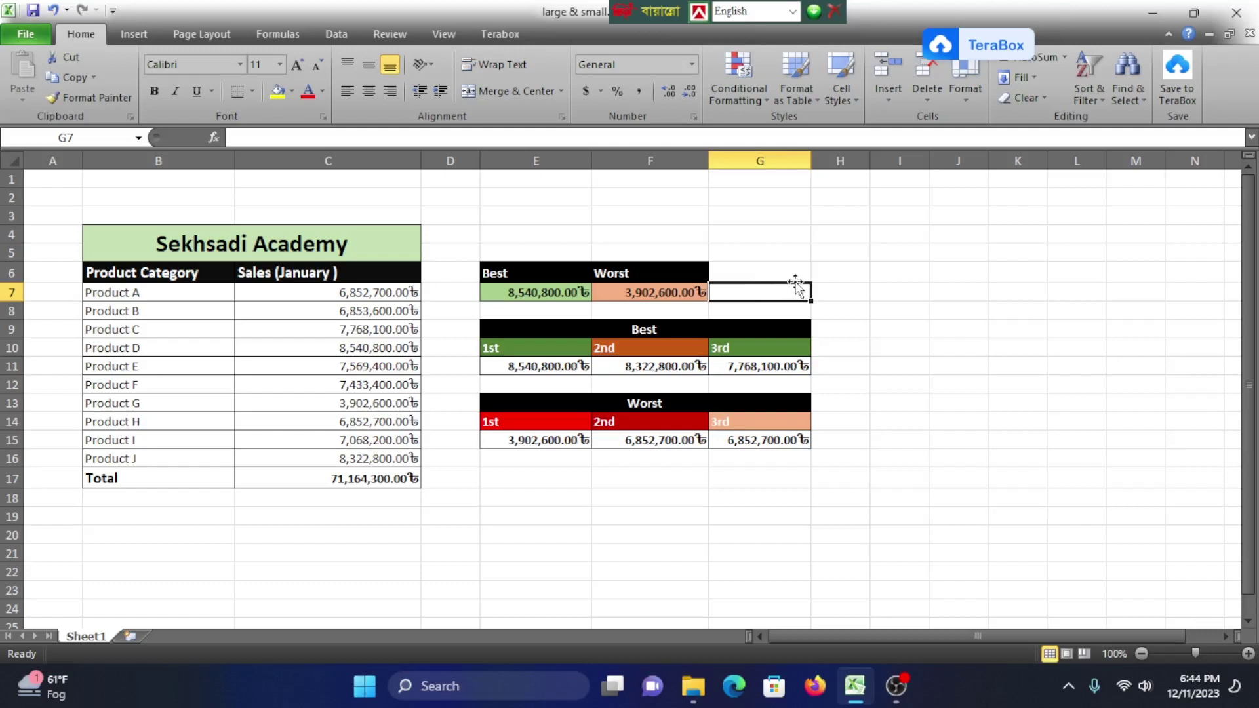
pyautogui.click(767, 273)
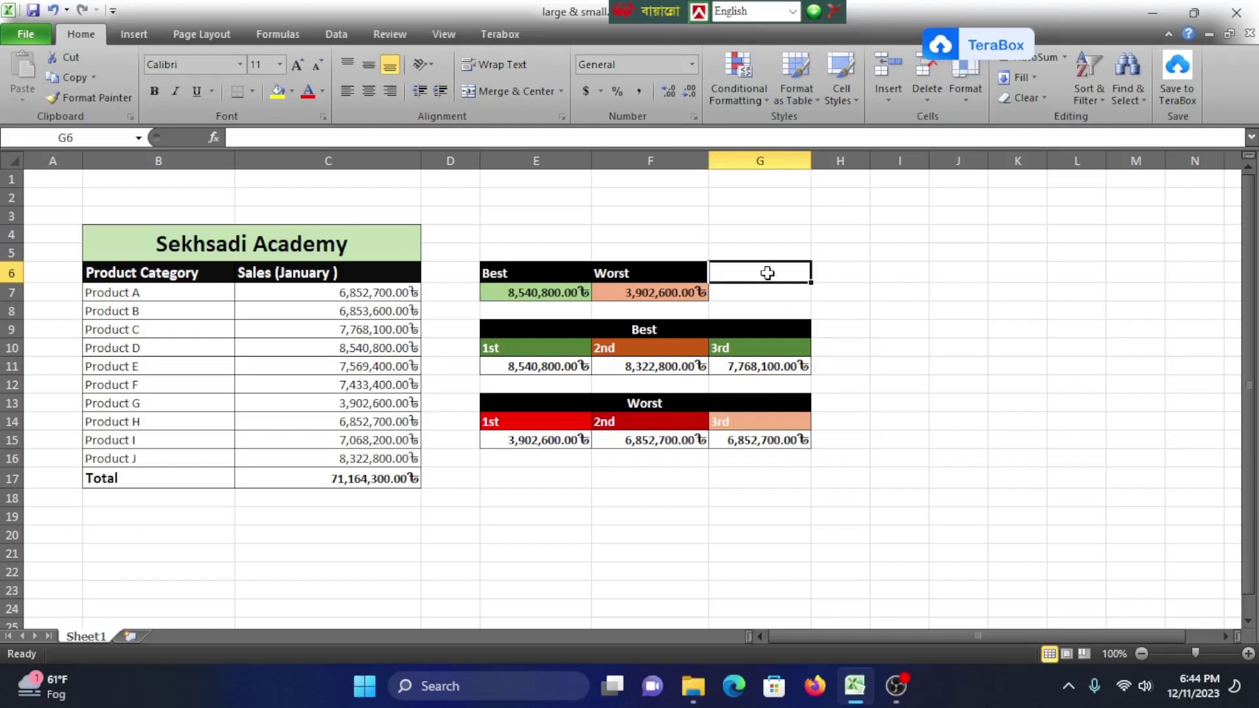